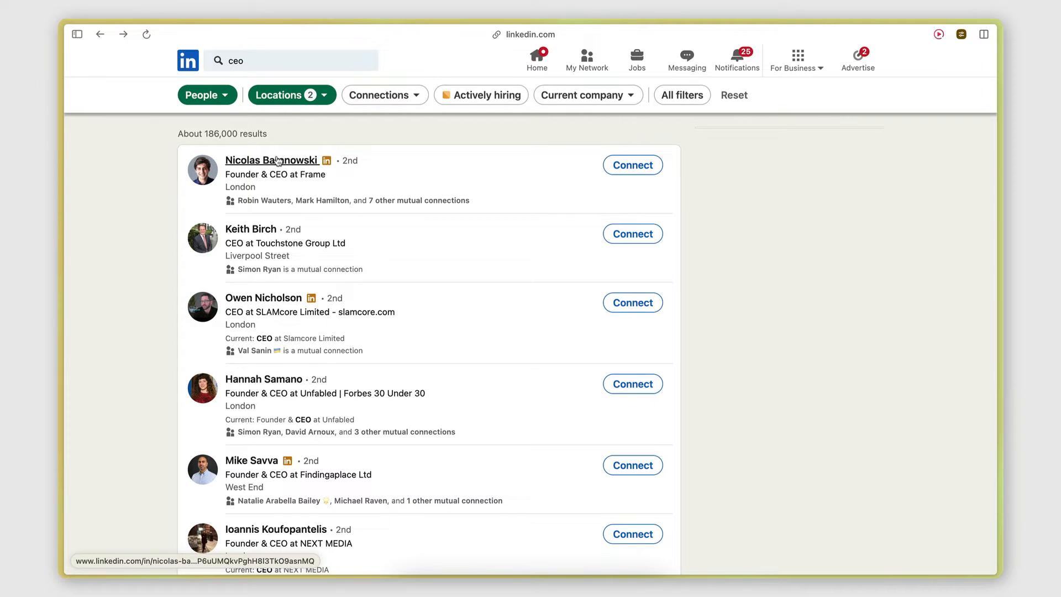
Examine the LinkedIn profile of the Slamcore CEO from its introduction through its experience section, and return to the search results
scroll(261, 532, "down", 3)
scroll(262, 532, "up", 3)
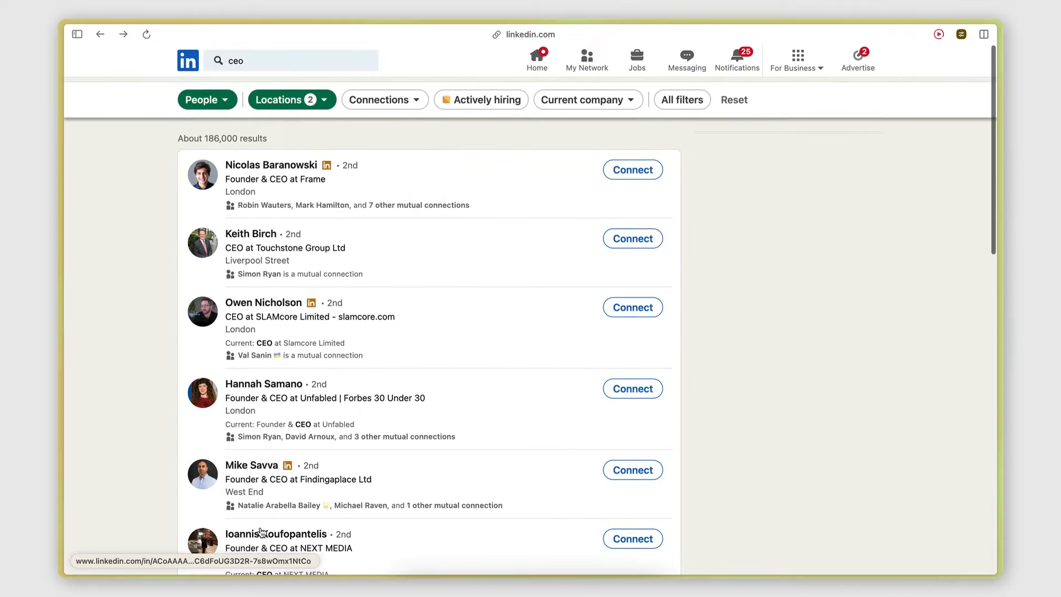
left_click(272, 299)
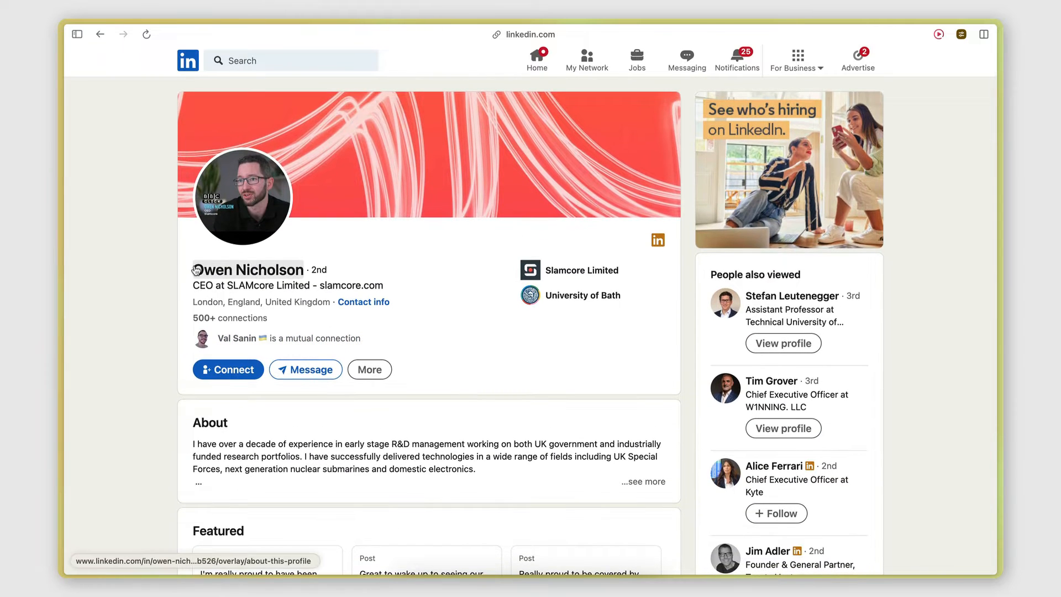
scroll(210, 242, "down", 2)
scroll(372, 280, "down", 3)
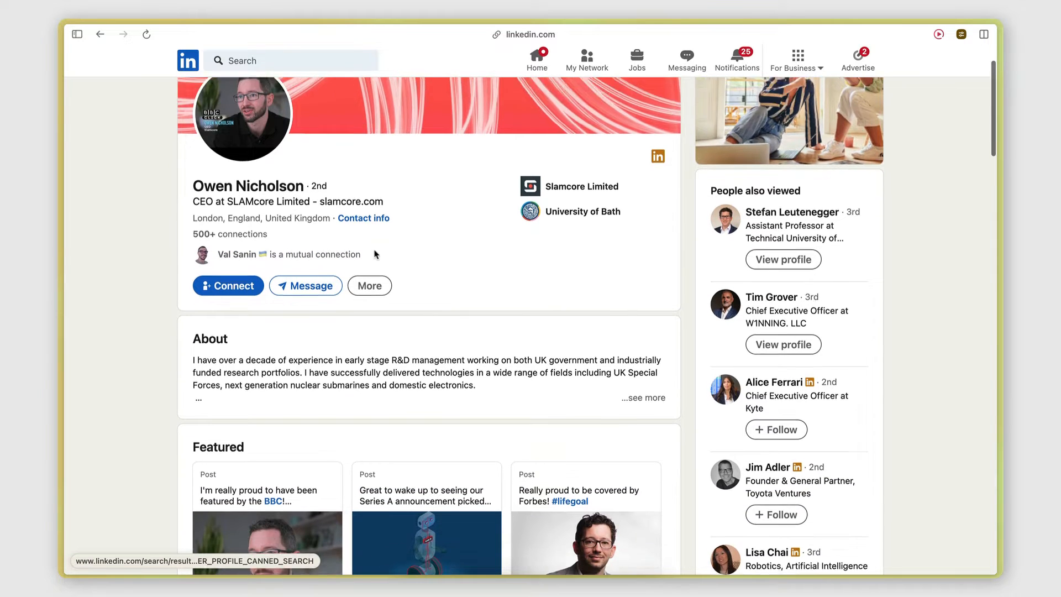
scroll(307, 285, "down", 15)
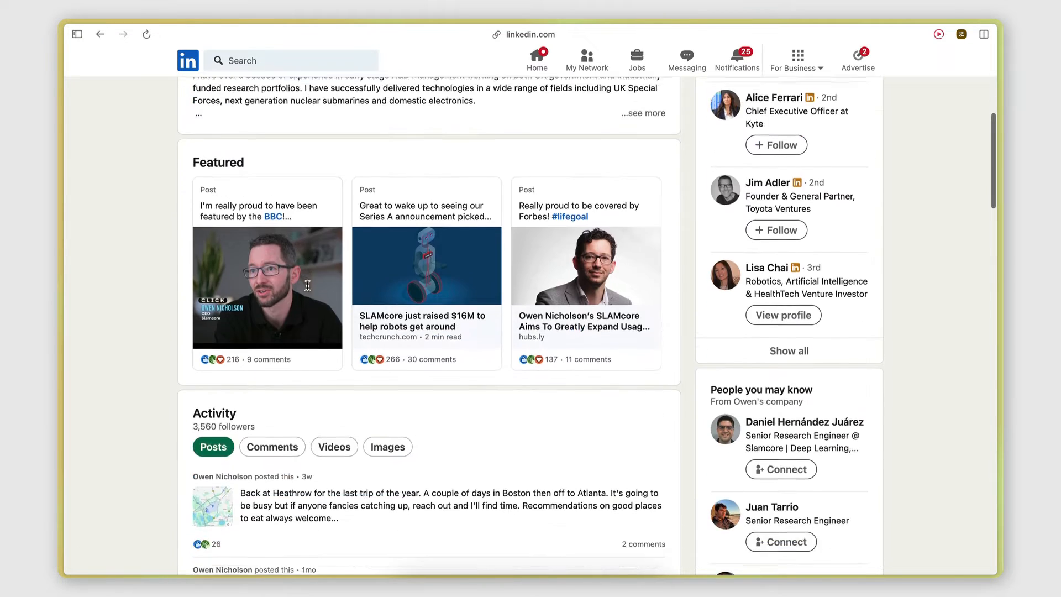
scroll(244, 387, "down", 1)
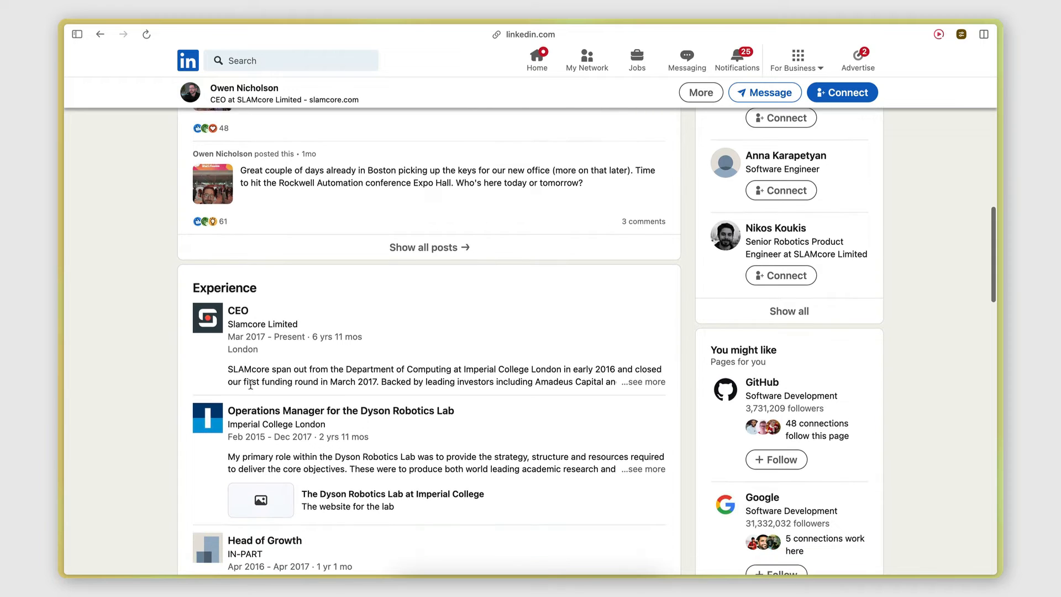
scroll(256, 348, "up", 20)
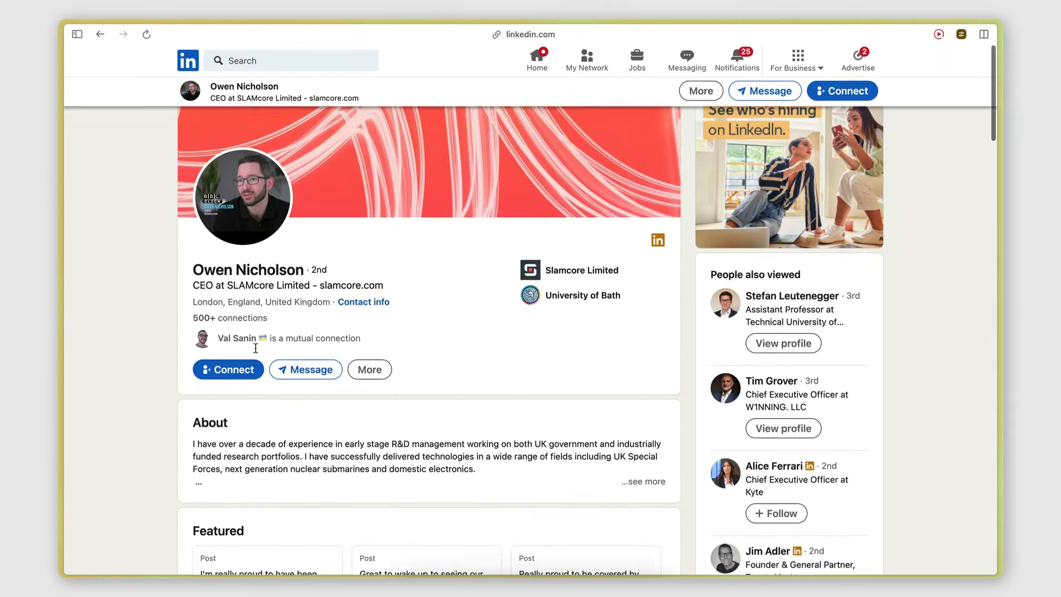
left_click(100, 33)
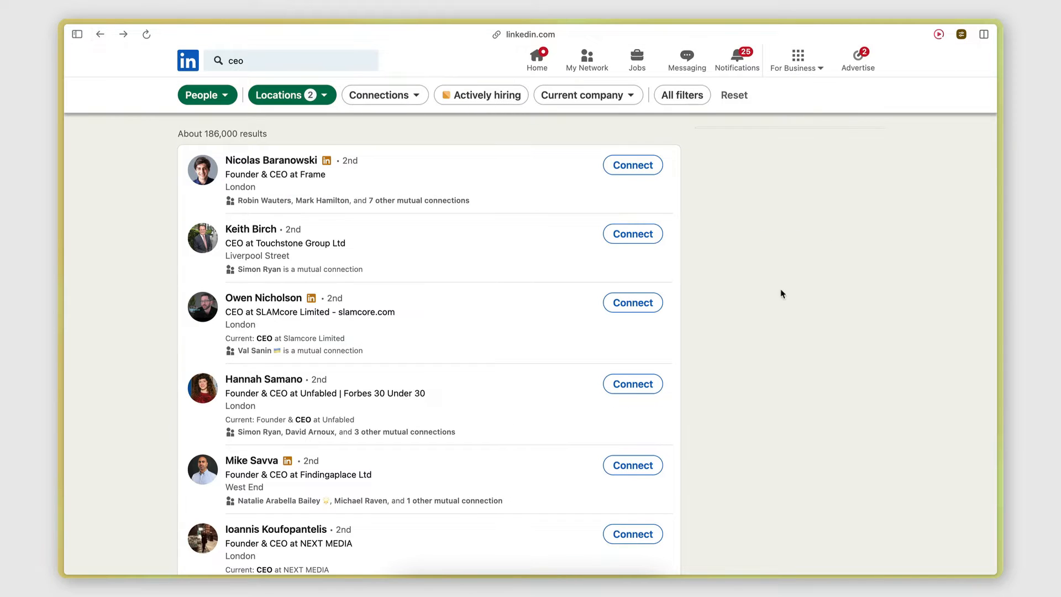
Switch to PhantomBuster, search its solutions for "linkedin profile scraper" and start setting up the LinkedIn Profile Scraper Phantom
left_click(77, 34)
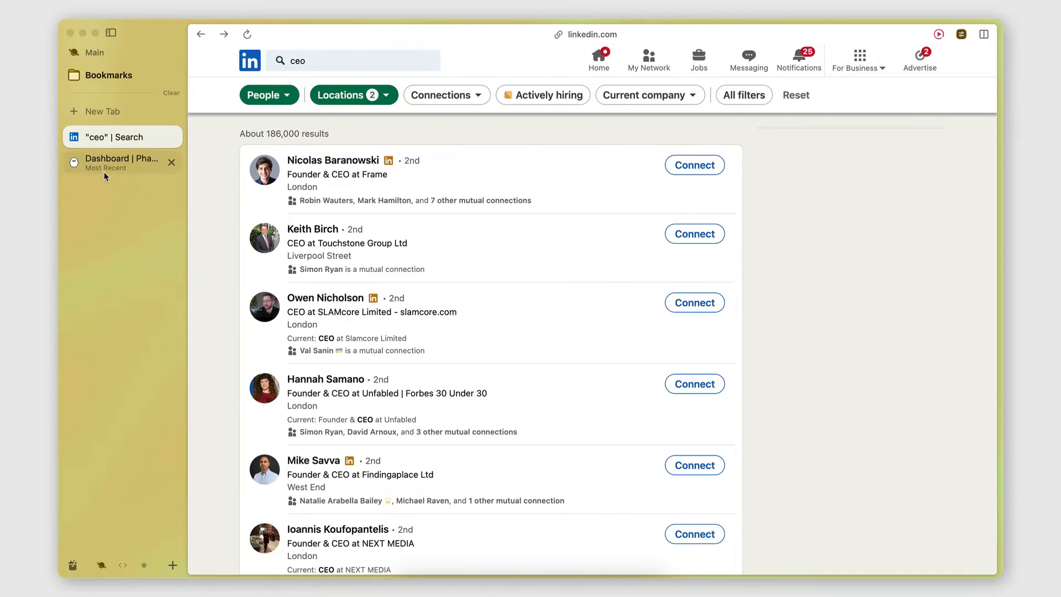
left_click(119, 163)
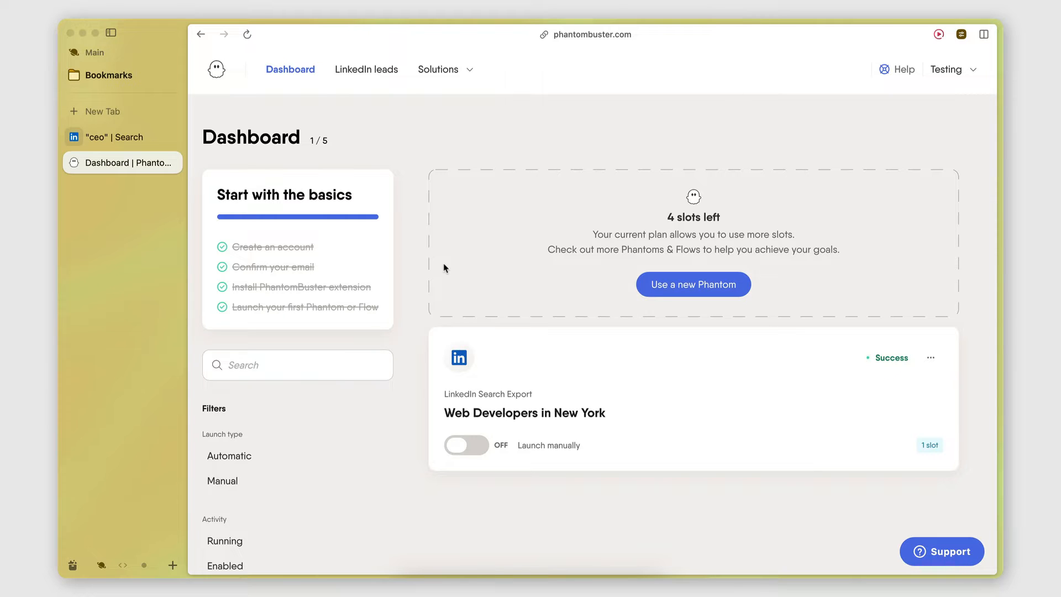
left_click(435, 69)
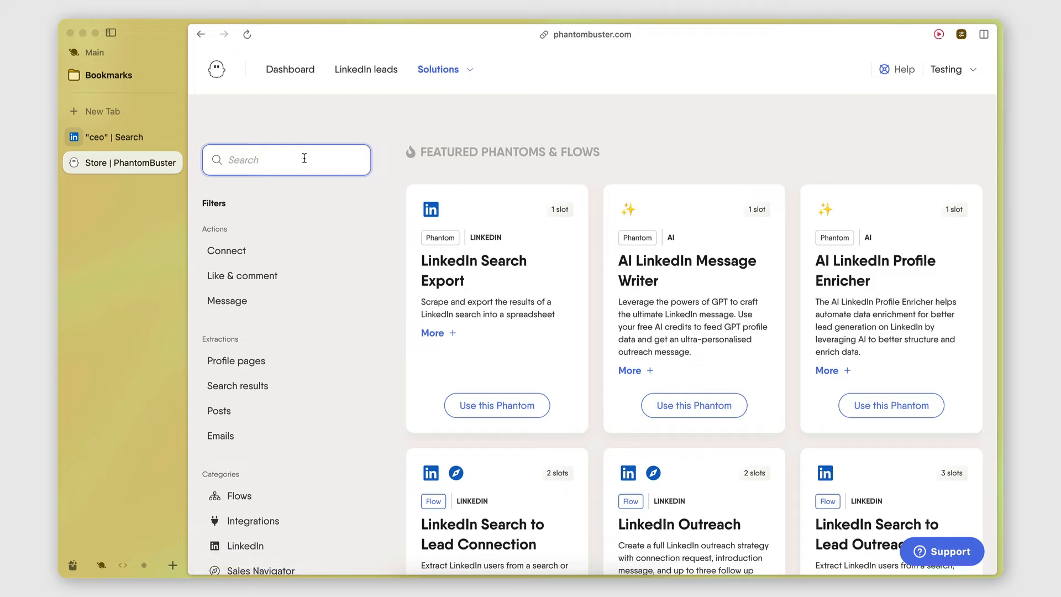
left_click(304, 159)
type("linkedin")
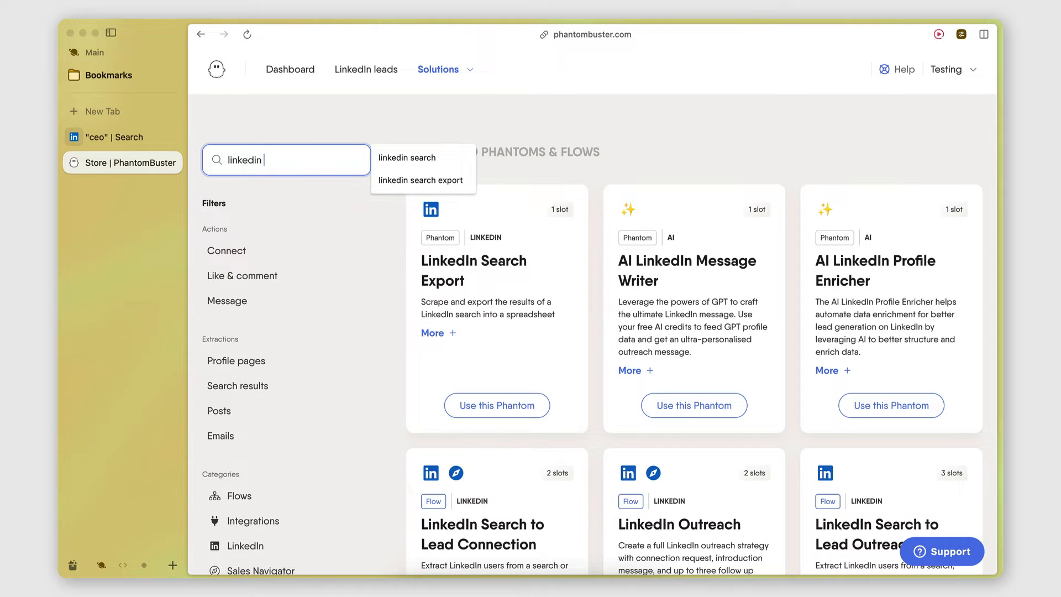
type(" profile scraper")
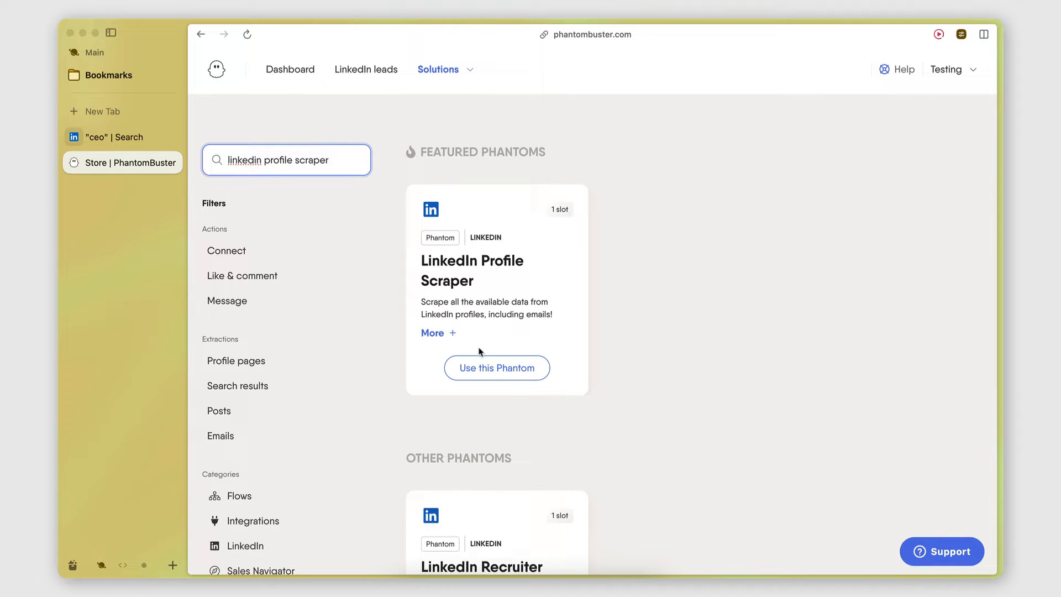
left_click(475, 368)
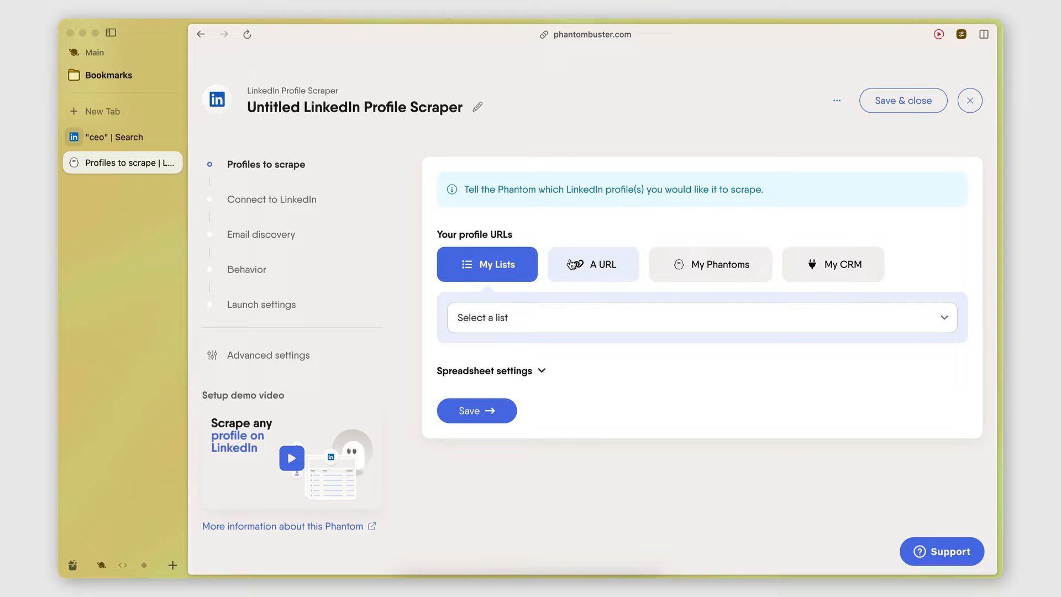
Copy the profile URL of the Frame CEO from the LinkedIn results into cell A2 of the Linkedin Profiles Google Sheet
left_click(118, 137)
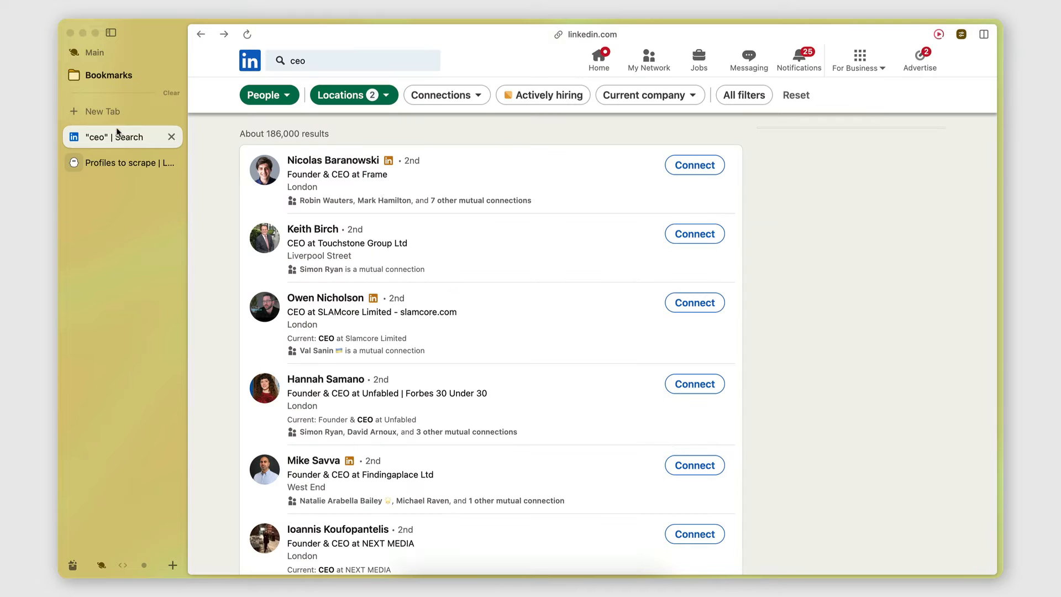
left_click(340, 161)
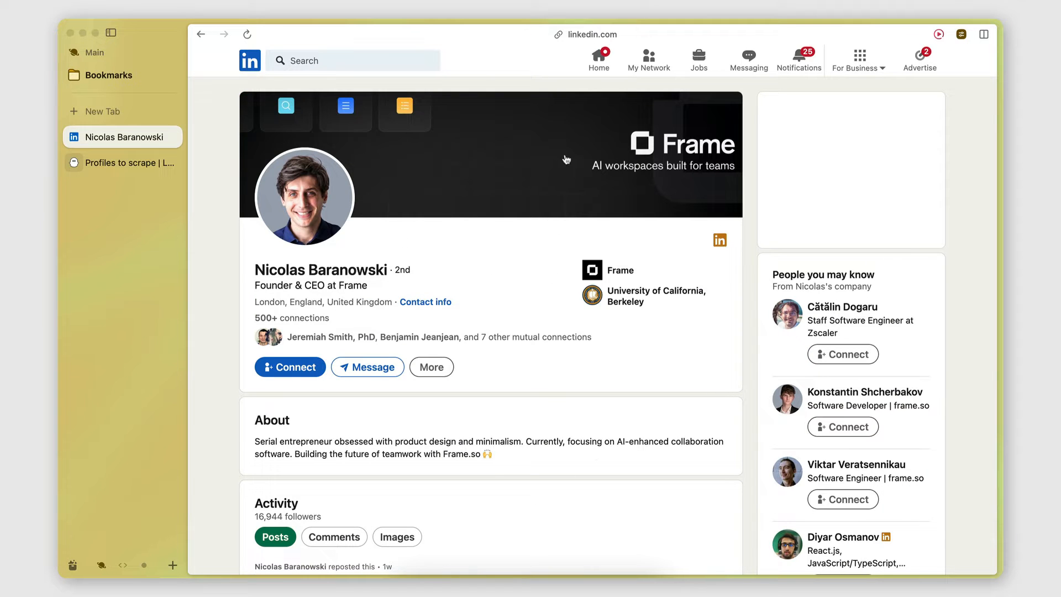
left_click(558, 35)
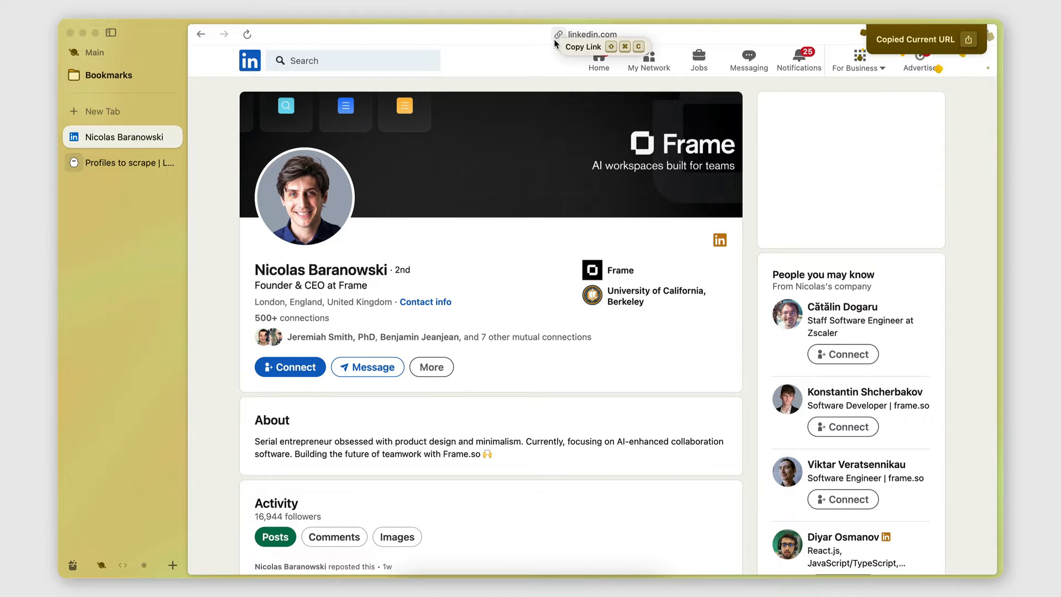
scroll(153, 273, "right", 3)
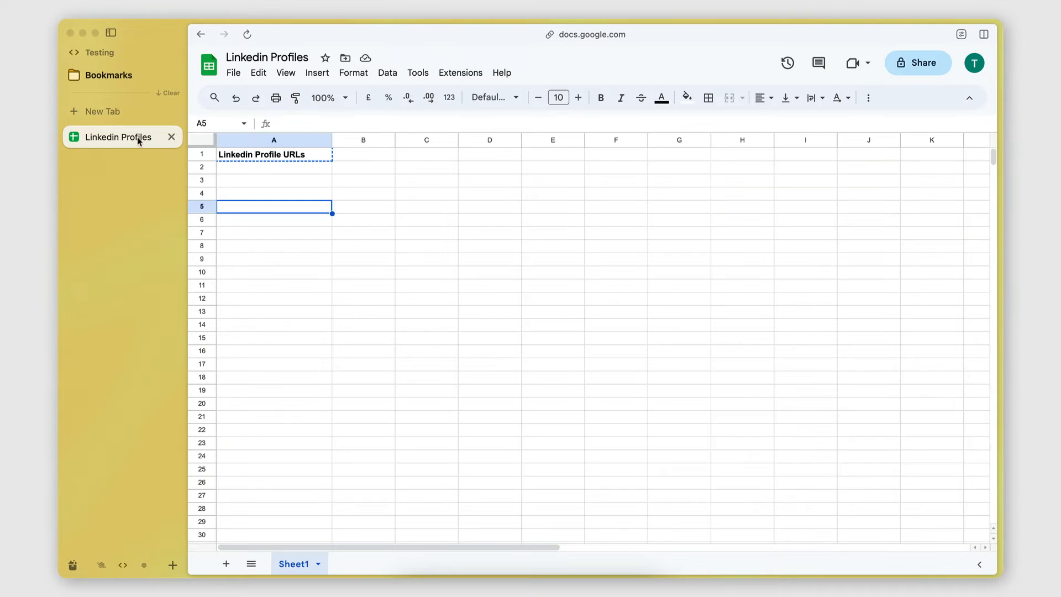
left_click(266, 169)
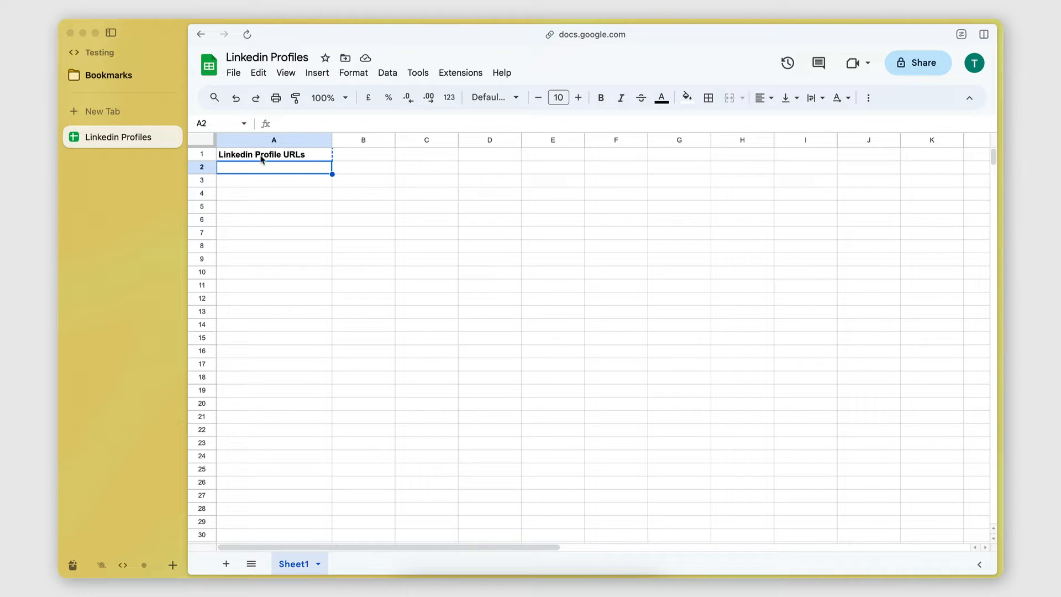
key("super+v")
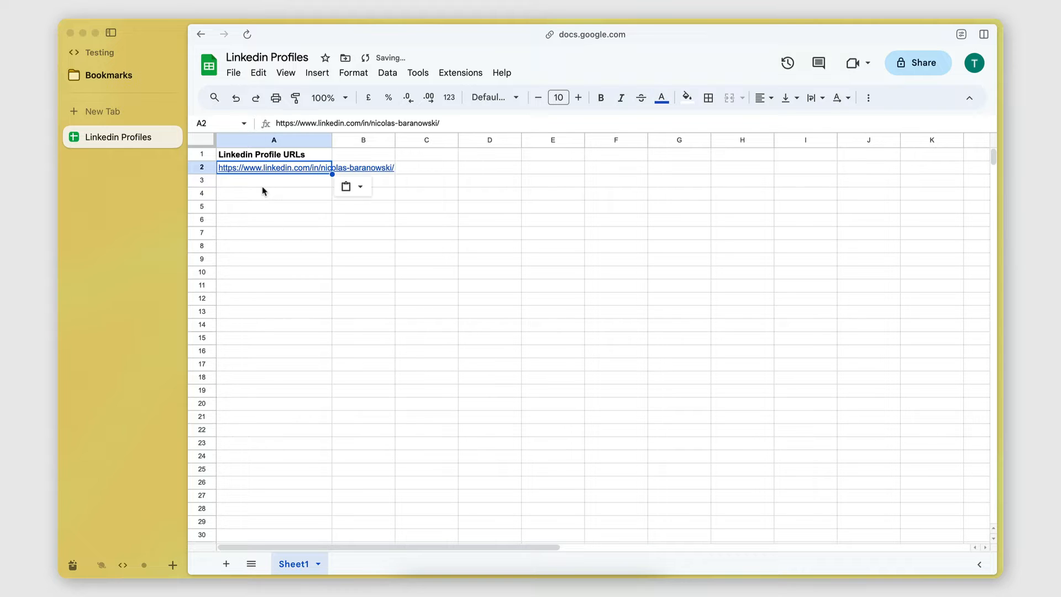
Copy the profile URL of the Touchstone Group CEO from LinkedIn into cell A3 of the Linkedin Profiles sheet
left_click(261, 179)
scroll(103, 253, "left", 5)
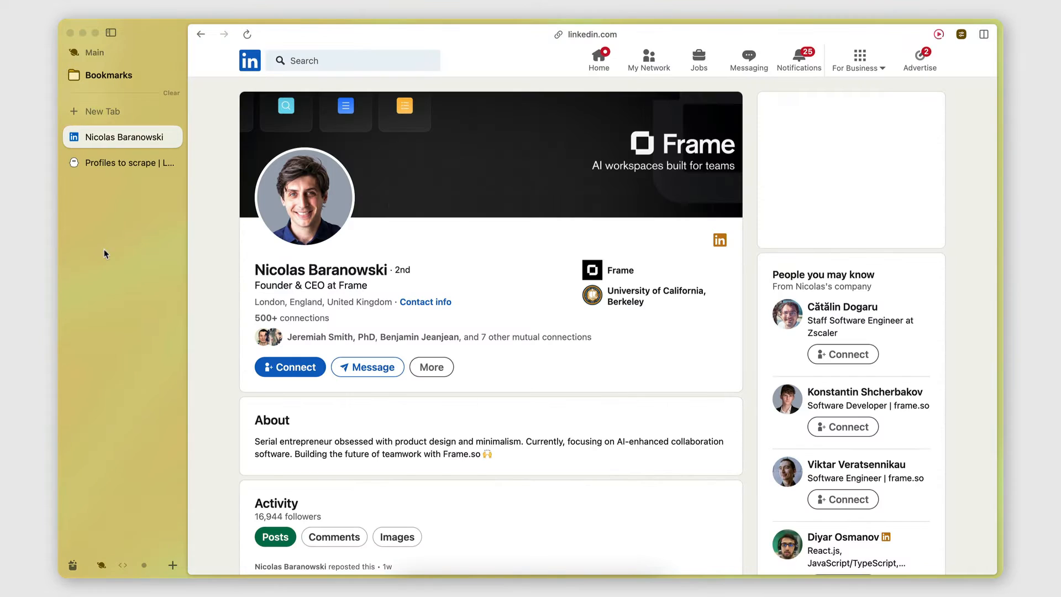
left_click(201, 34)
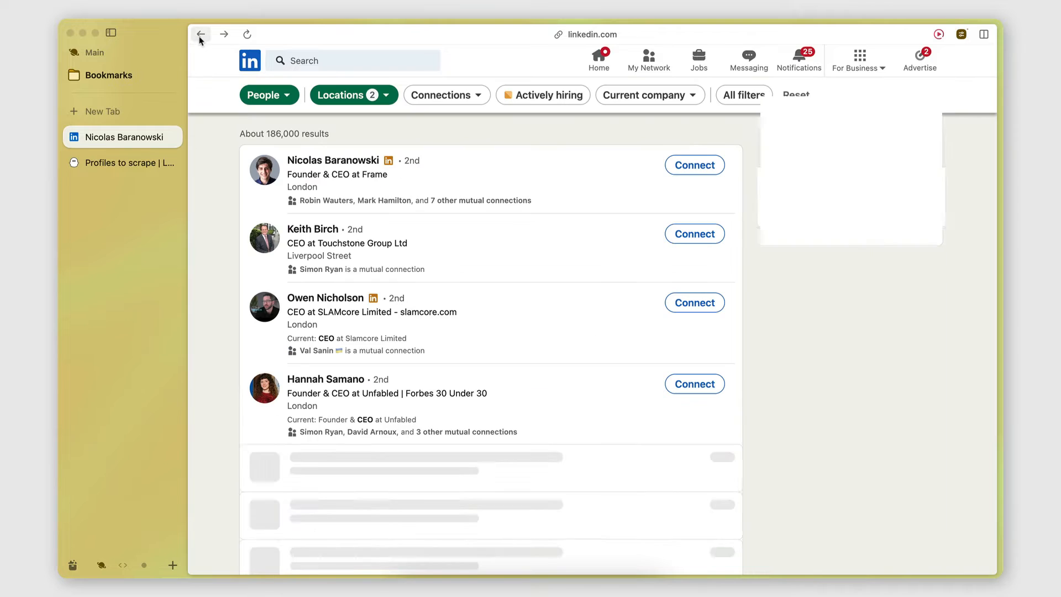
left_click(323, 231)
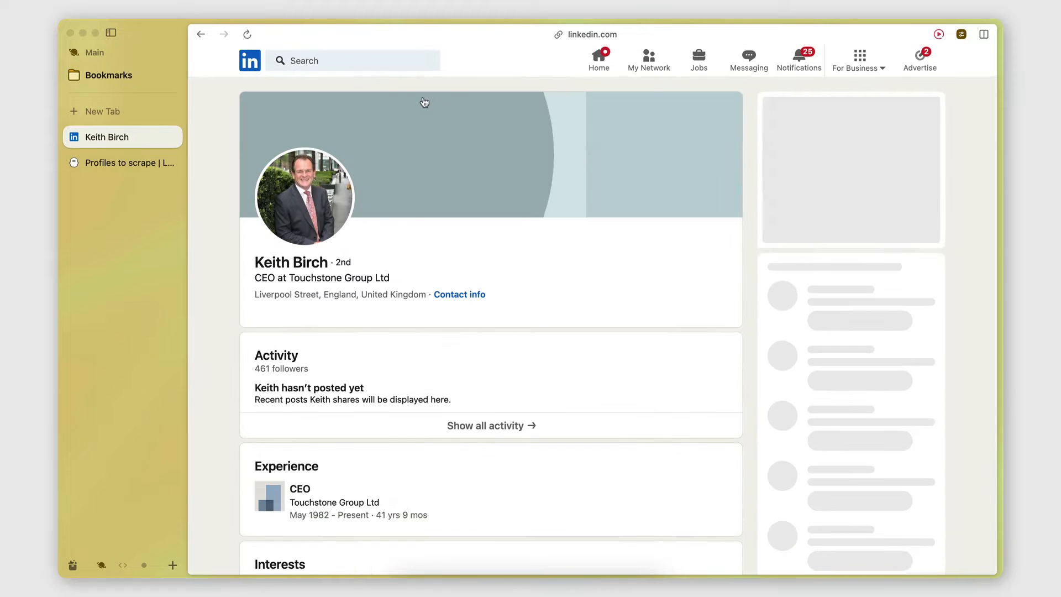
key("super+shift+c")
key("ctrl+Tab")
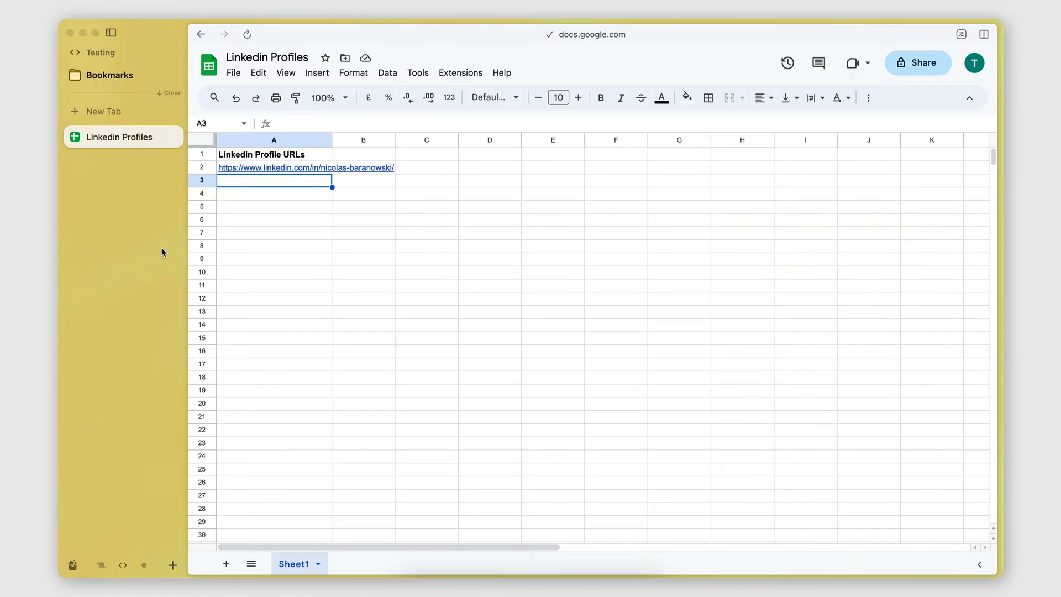
key("super+v")
Copy the profile URL of the Slamcore CEO from LinkedIn into cell A4 of the Linkedin Profiles sheet
key("ctrl+Tab")
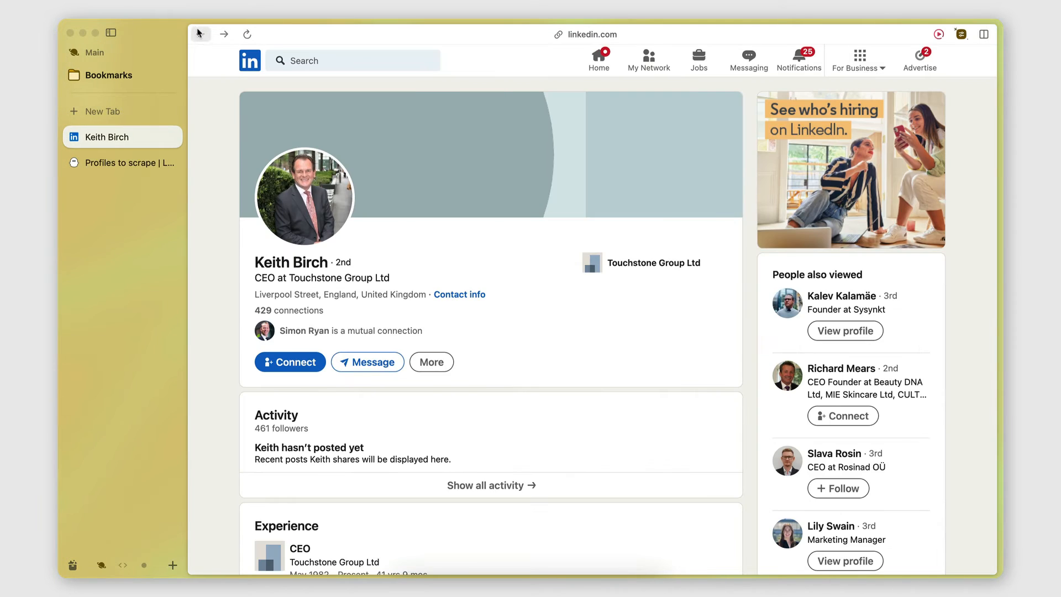
left_click(200, 35)
left_click(330, 297)
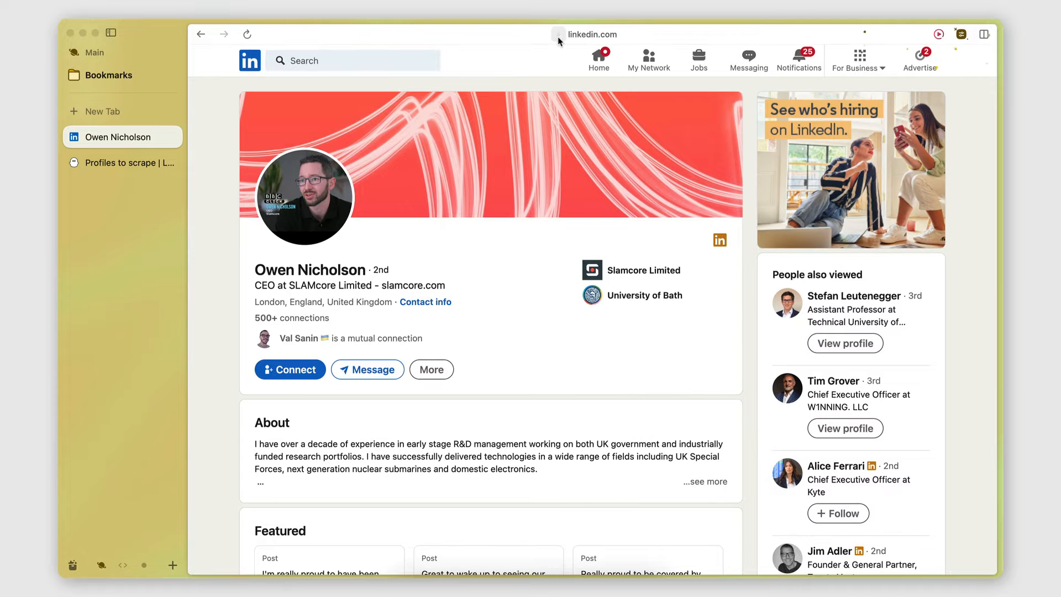
key("super+shift+c")
key("ctrl+Tab")
left_click(285, 194)
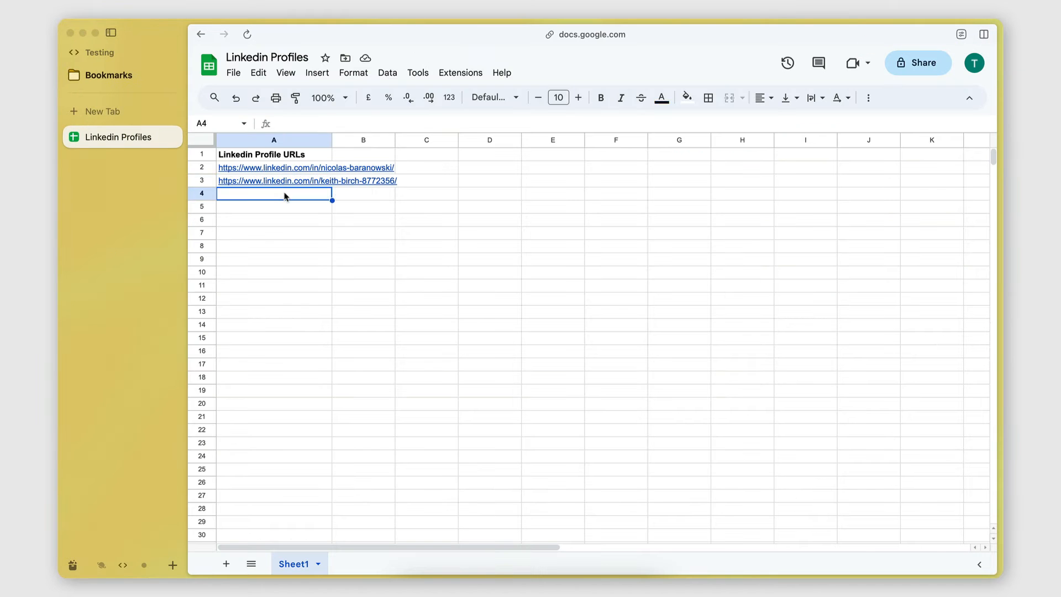
key("super+v")
Copy the link address of the Unfabled CEO's profile in the LinkedIn results into cell A5 of the Linkedin Profiles sheet
key("ctrl+Tab")
left_click(201, 34)
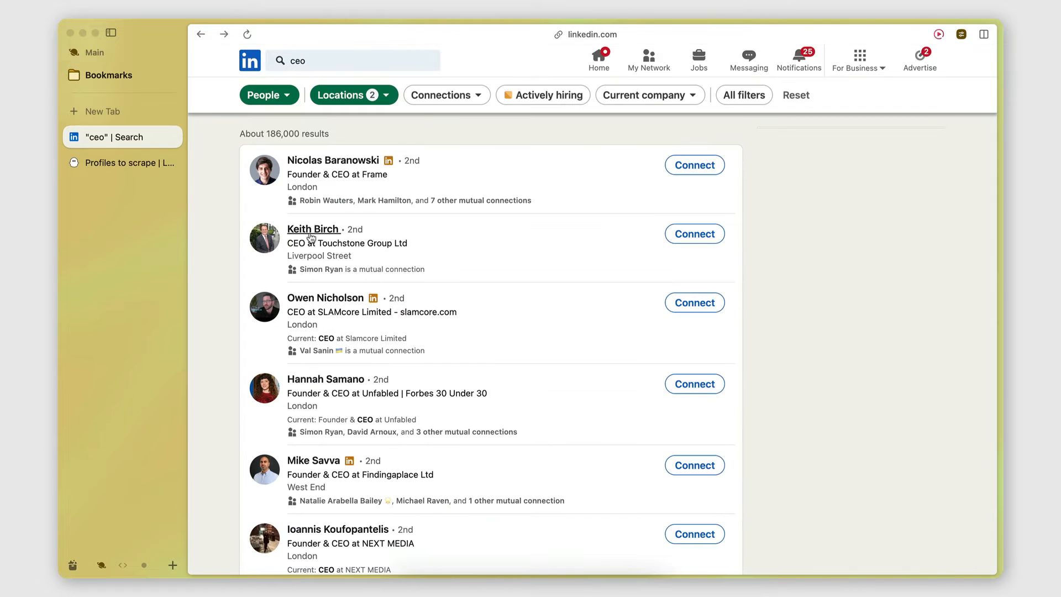
scroll(338, 293, "down", 3)
right_click(338, 293)
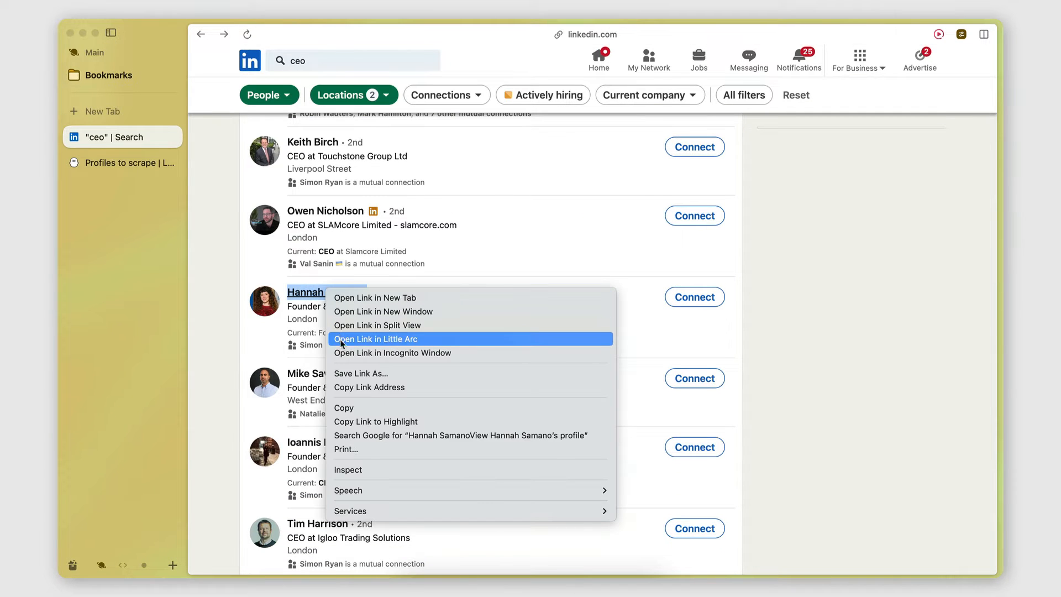
left_click(369, 386)
key("ctrl+Tab")
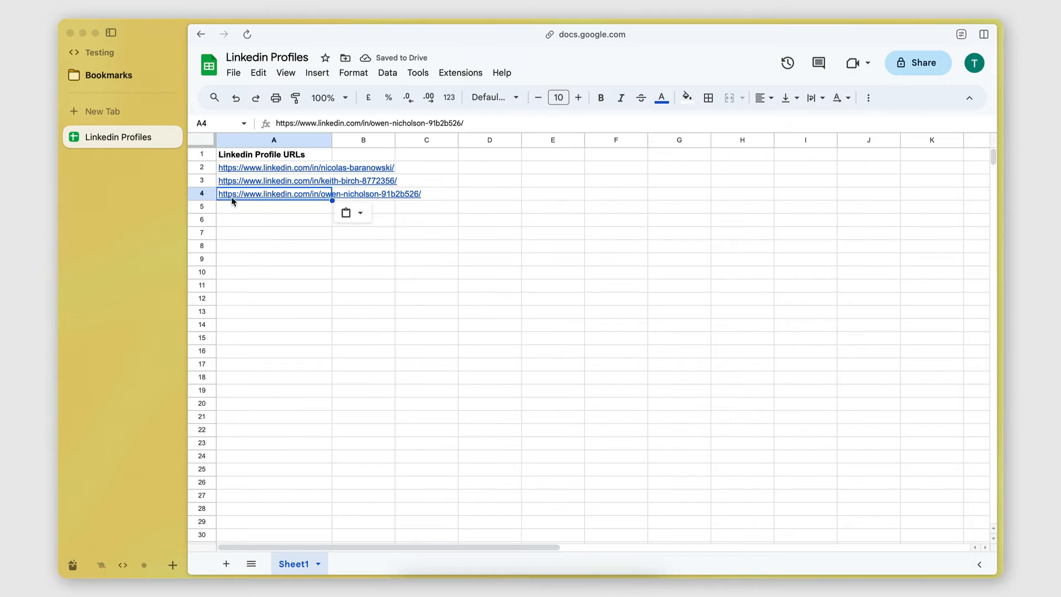
left_click(239, 211)
key("super+v")
Copy the link address of the Findingaplace CEO's profile in the LinkedIn results into cell A6 of the Linkedin Profiles sheet
key("ctrl+Tab")
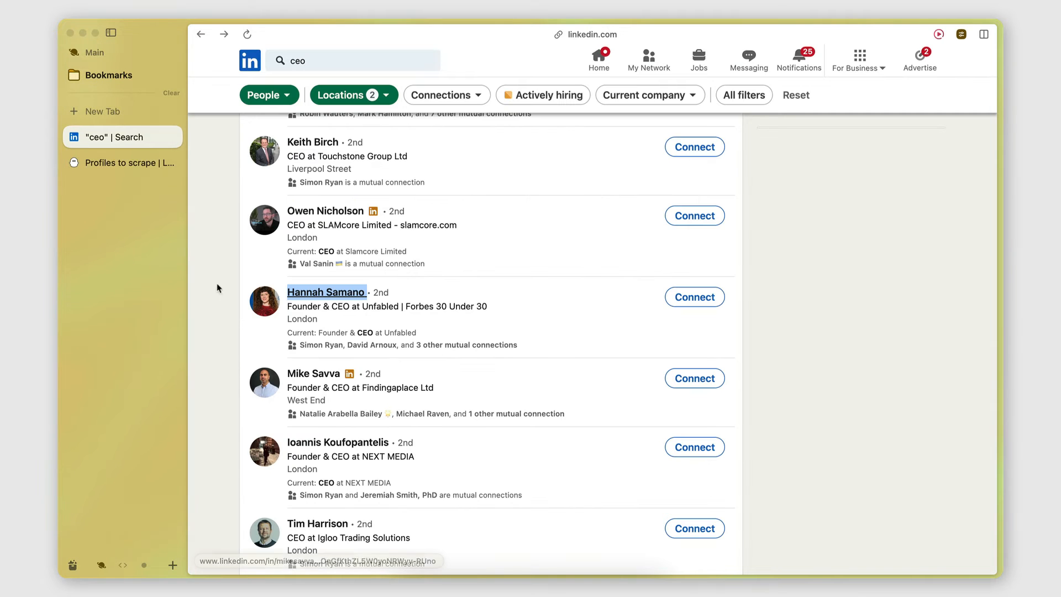
right_click(320, 376)
left_click(347, 445)
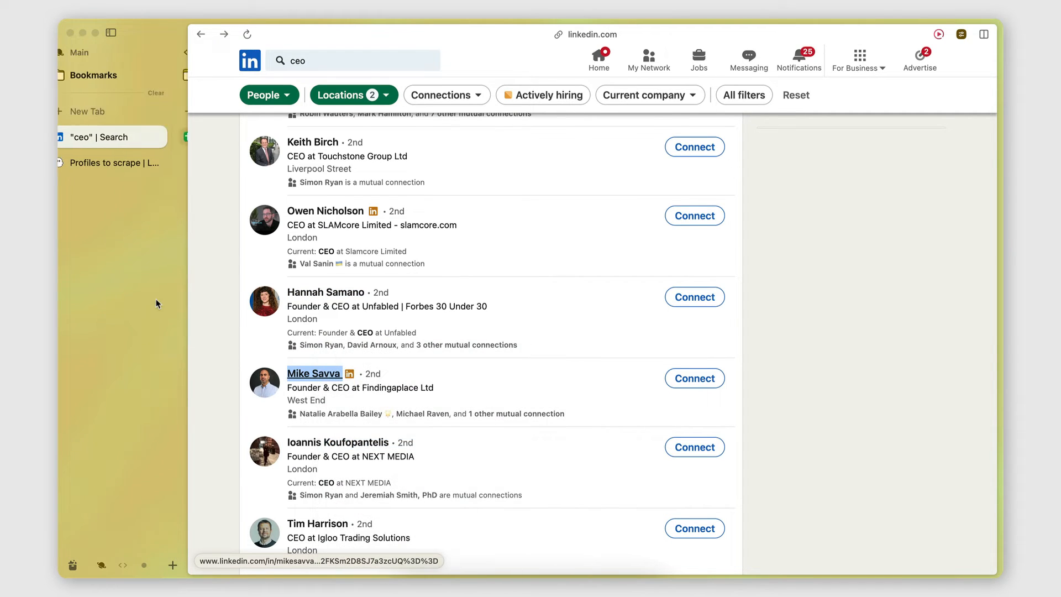
key("ctrl+Tab")
left_click(256, 221)
key("super+v")
left_click(278, 274)
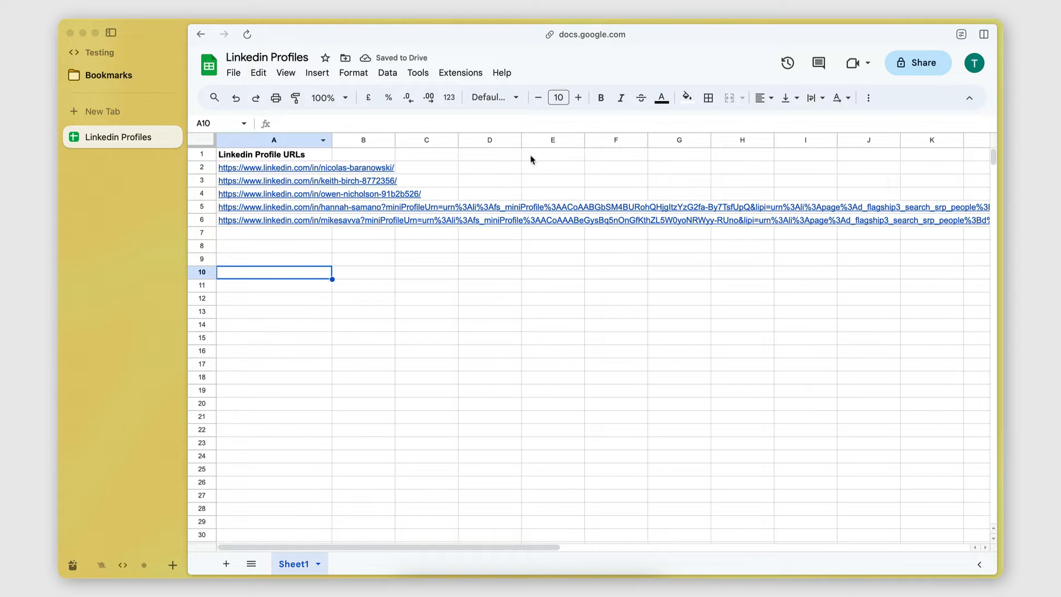
Set the Linkedin Profiles sheet's general sharing access to Anyone with the link
left_click(909, 72)
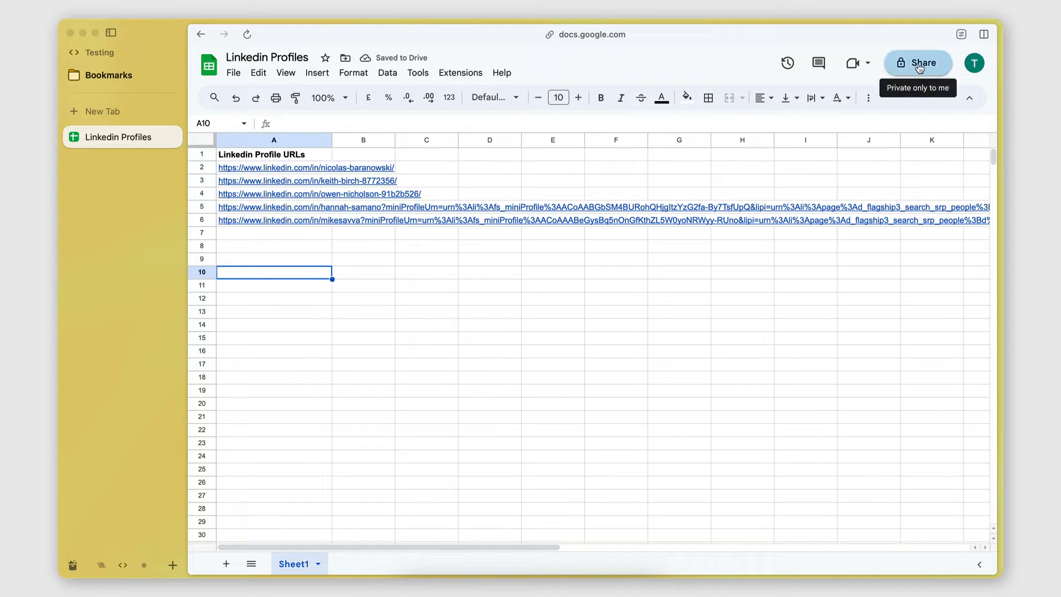
left_click(488, 360)
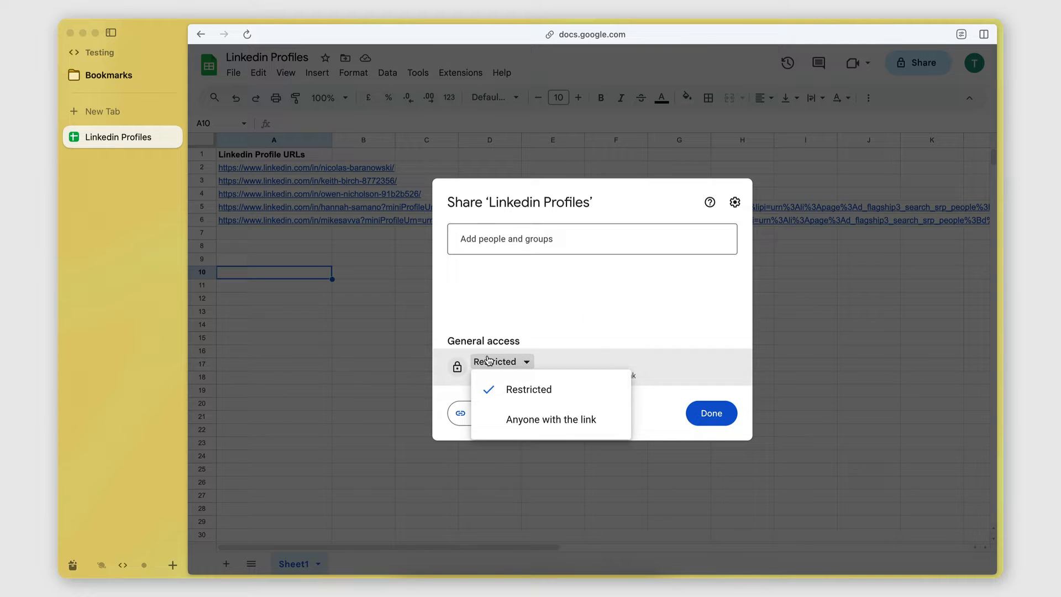
left_click(530, 425)
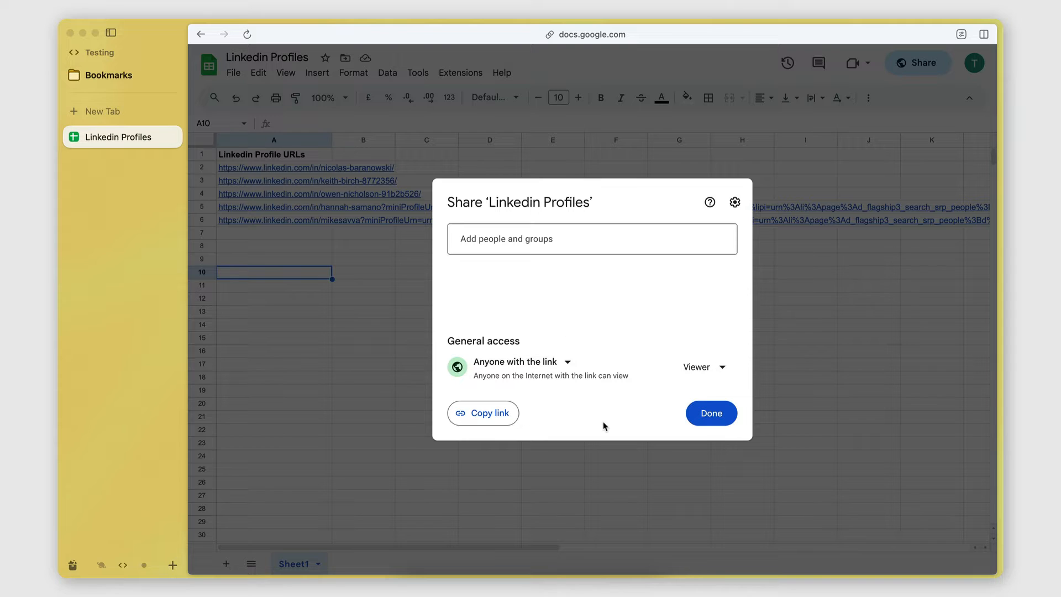
Copy the Linkedin Profiles sheet's share link and finish the sharing settings
left_click(481, 423)
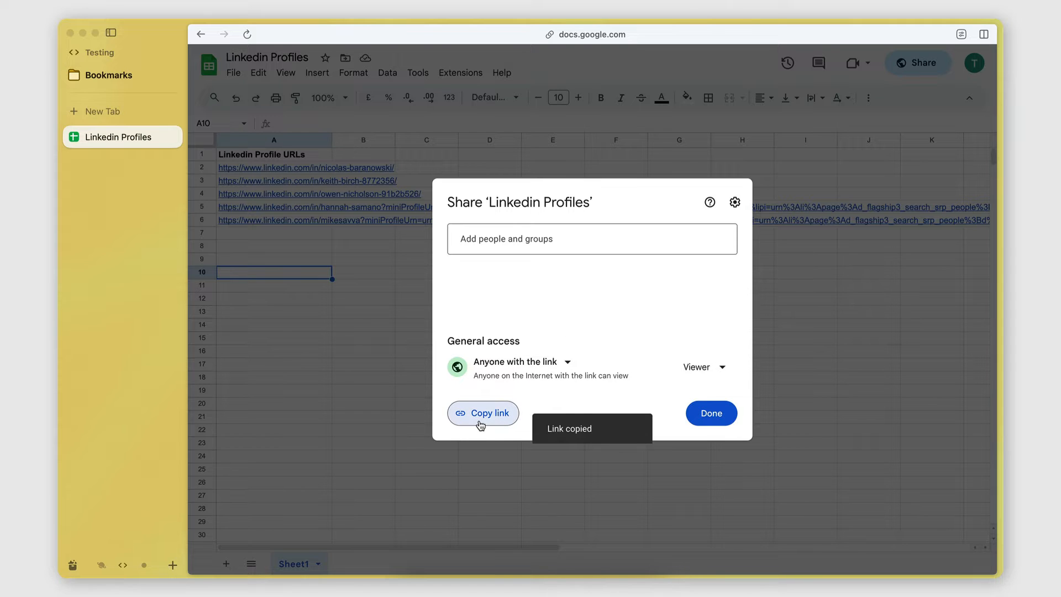
left_click(710, 414)
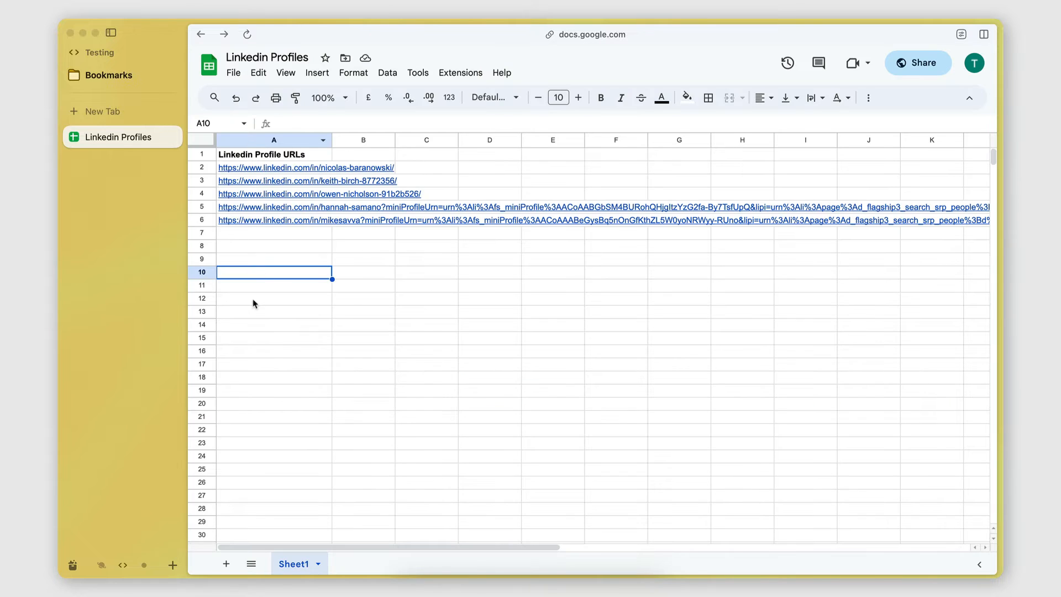
mouse_move(251, 170)
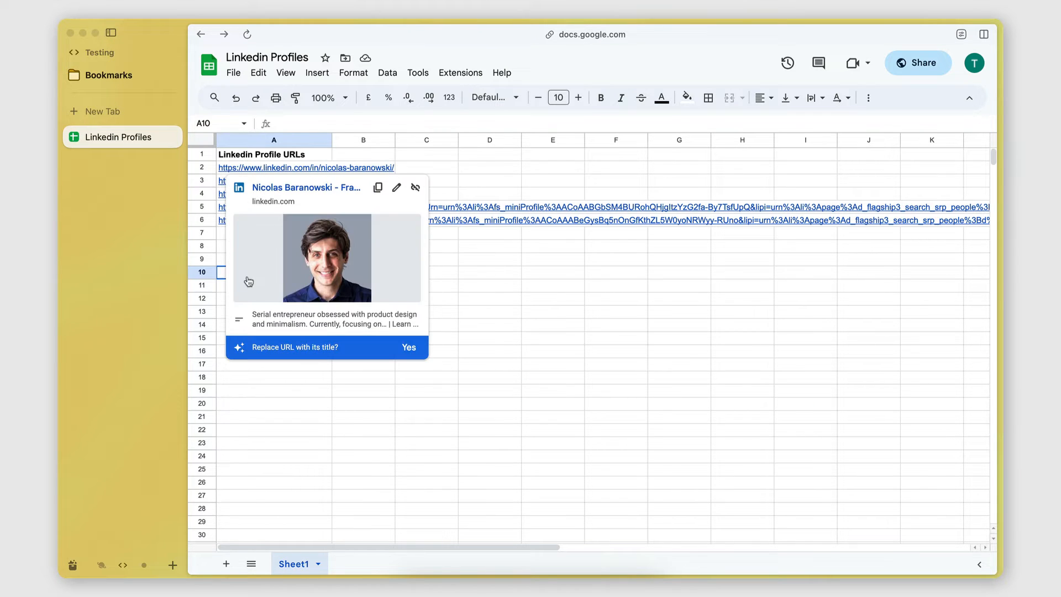
left_click(308, 457)
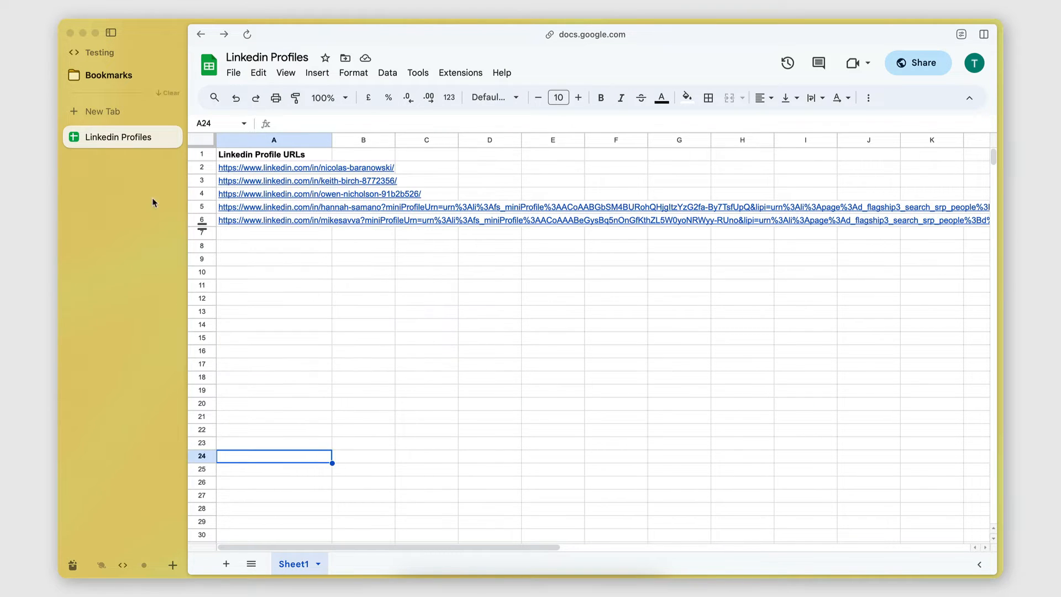
Switch to the PhantomBuster LinkedIn Profile Scraper setup and paste the sheet's share link as a URL source for the profiles
key("ctrl+1")
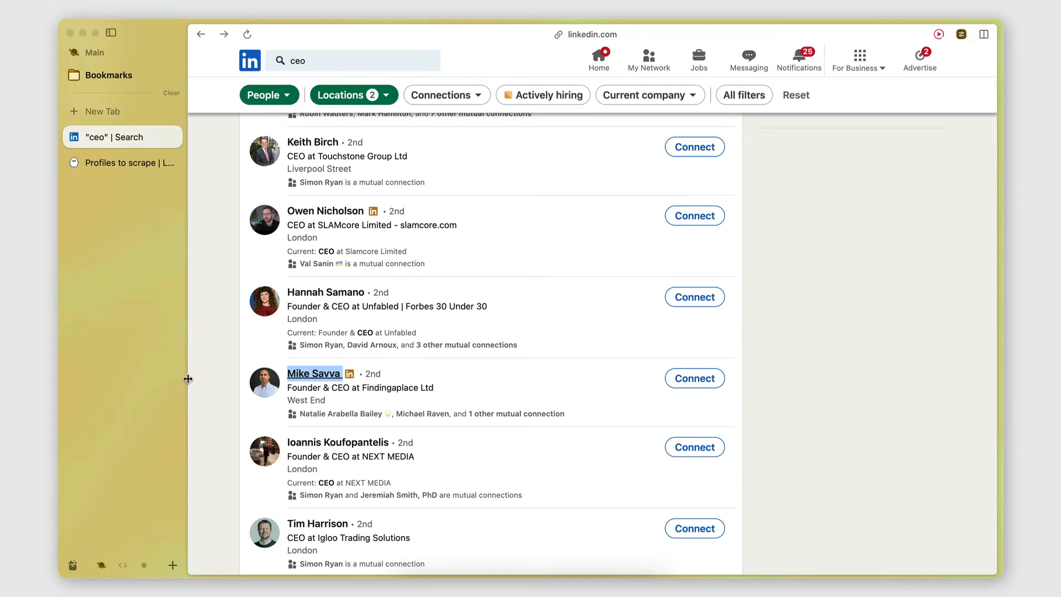
left_click(117, 164)
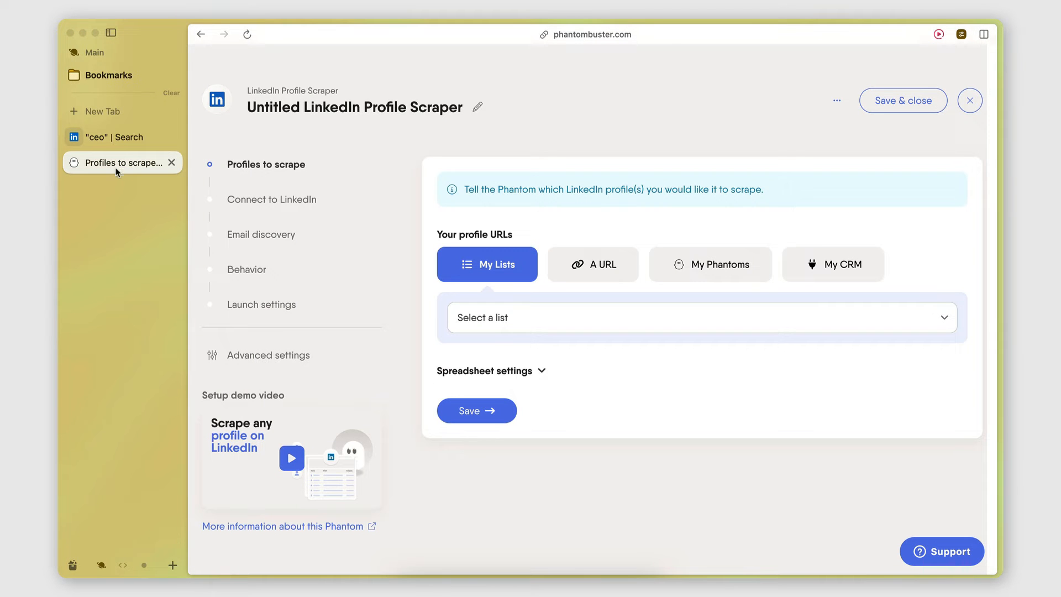
left_click(588, 267)
left_click(514, 315)
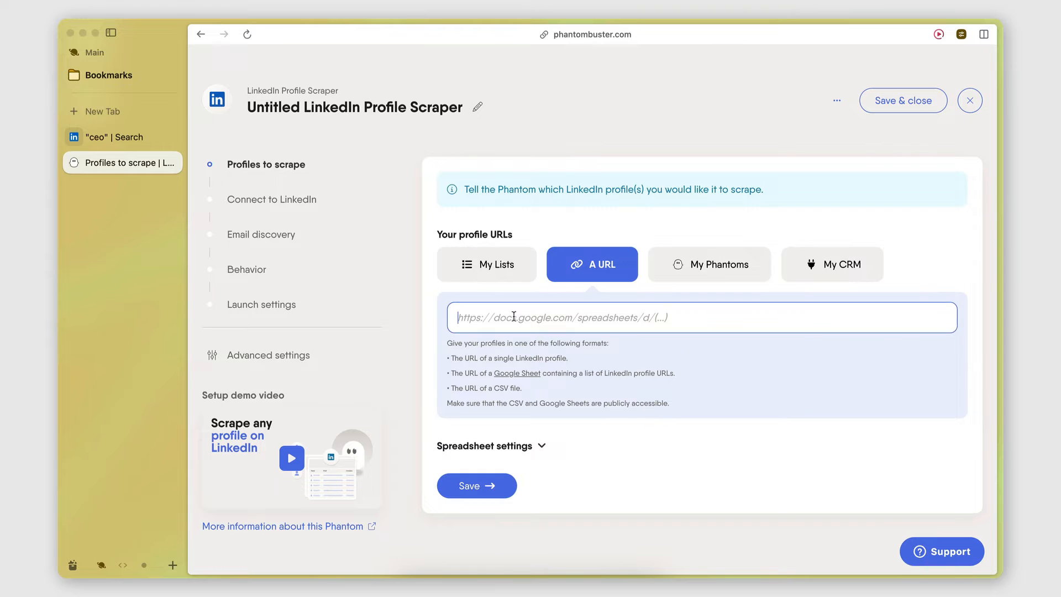
key("ctrl+v")
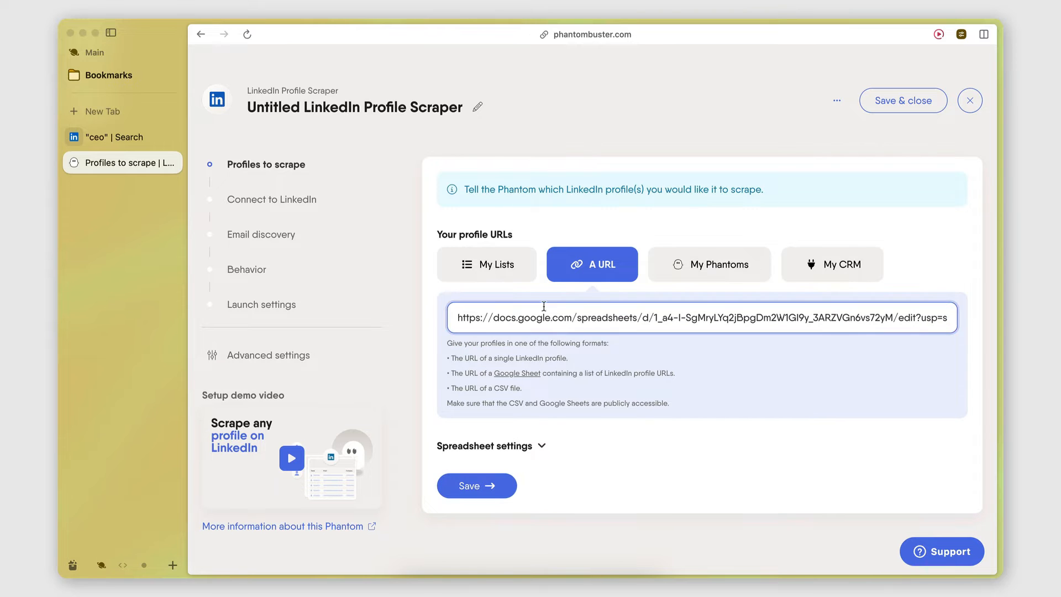
left_click(651, 431)
Set the spreadsheet column containing profile URLs to Linkedin Profile URLs and save the profiles-to-scrape settings
scroll(652, 431, "down", 1)
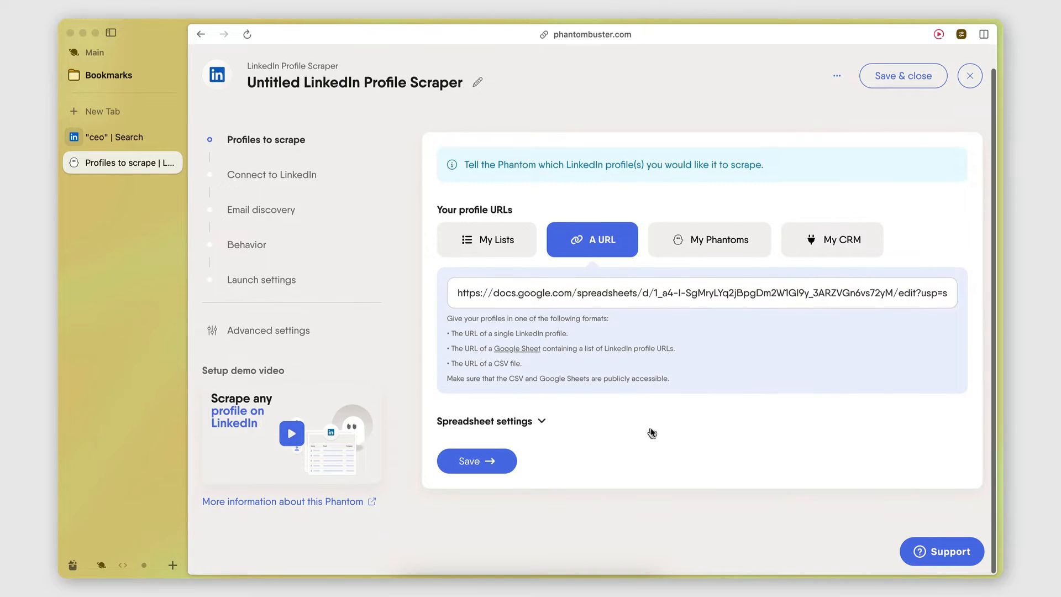
left_click(474, 423)
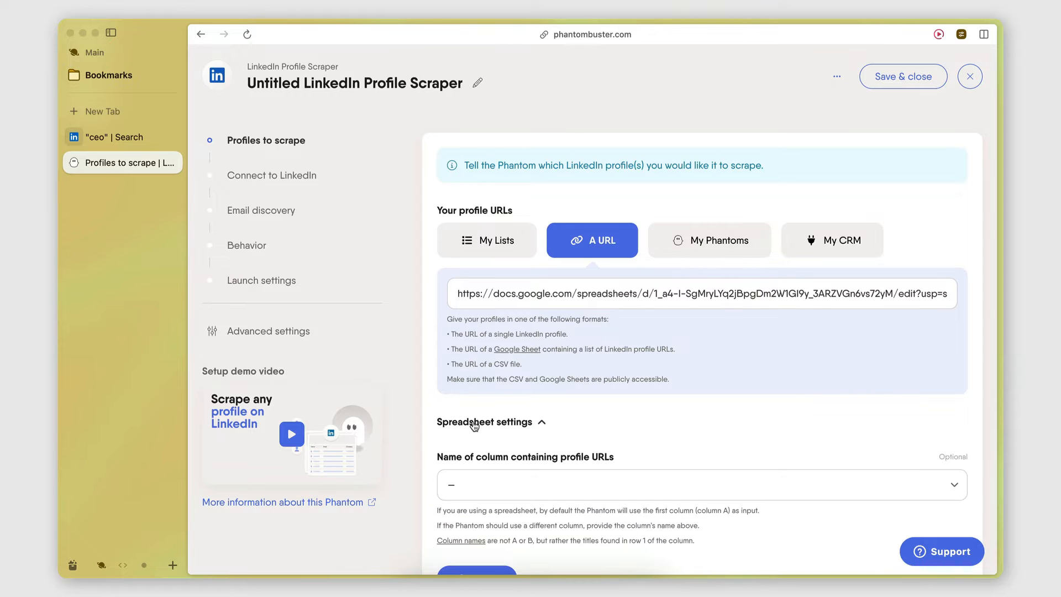
scroll(481, 409, "down", 3)
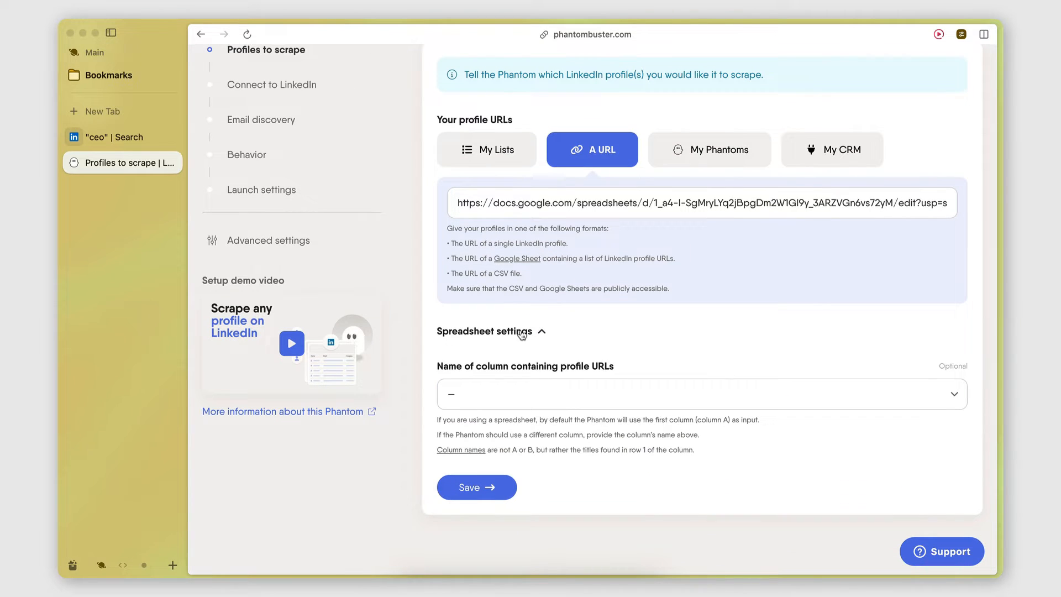
left_click(509, 395)
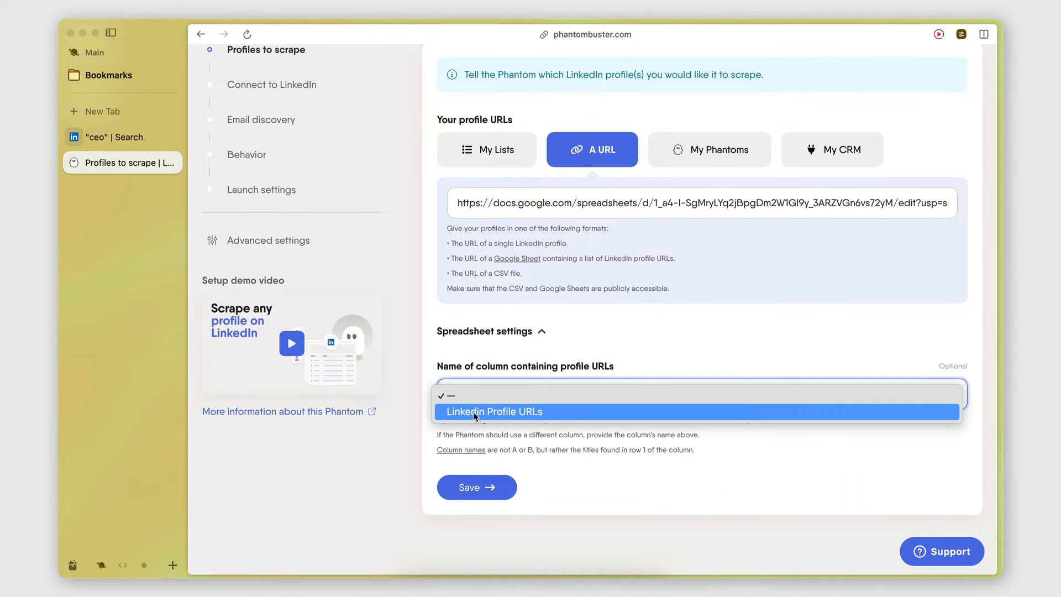
left_click(474, 413)
left_click(528, 430)
scroll(530, 431, "up", 2)
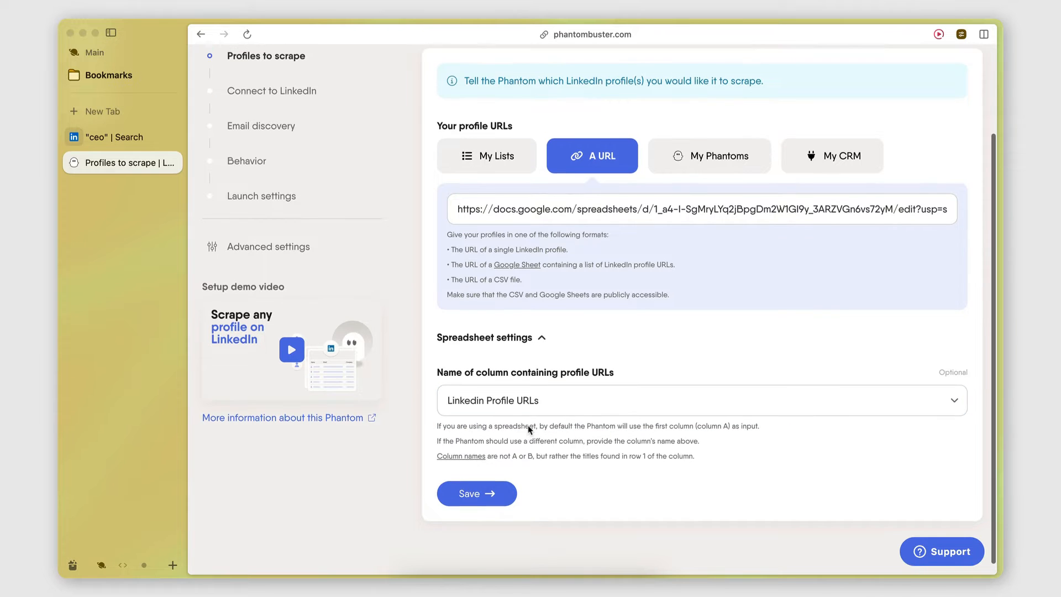
scroll(503, 456, "down", 2)
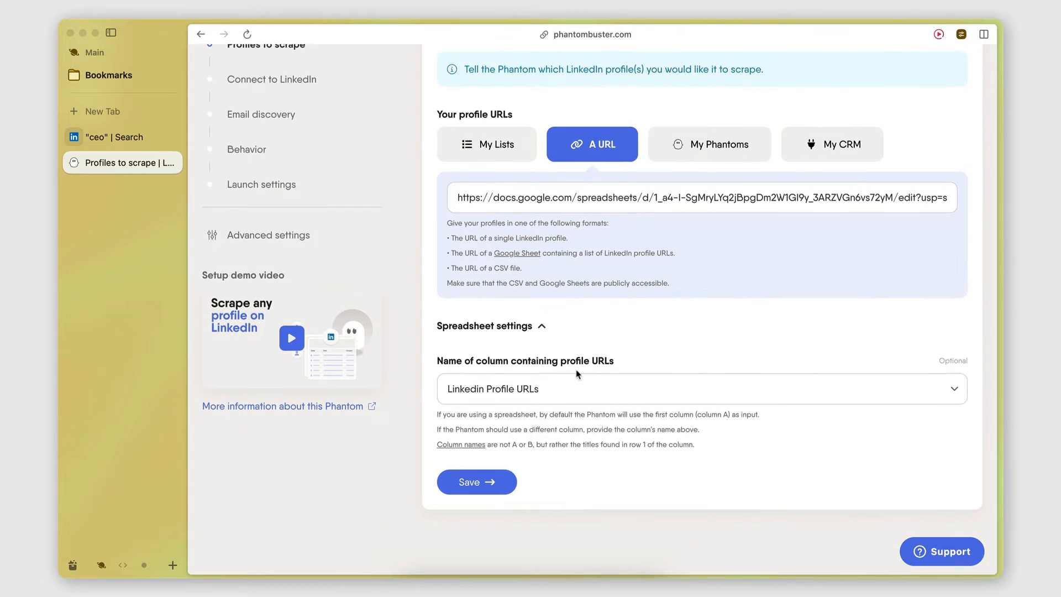
left_click(479, 481)
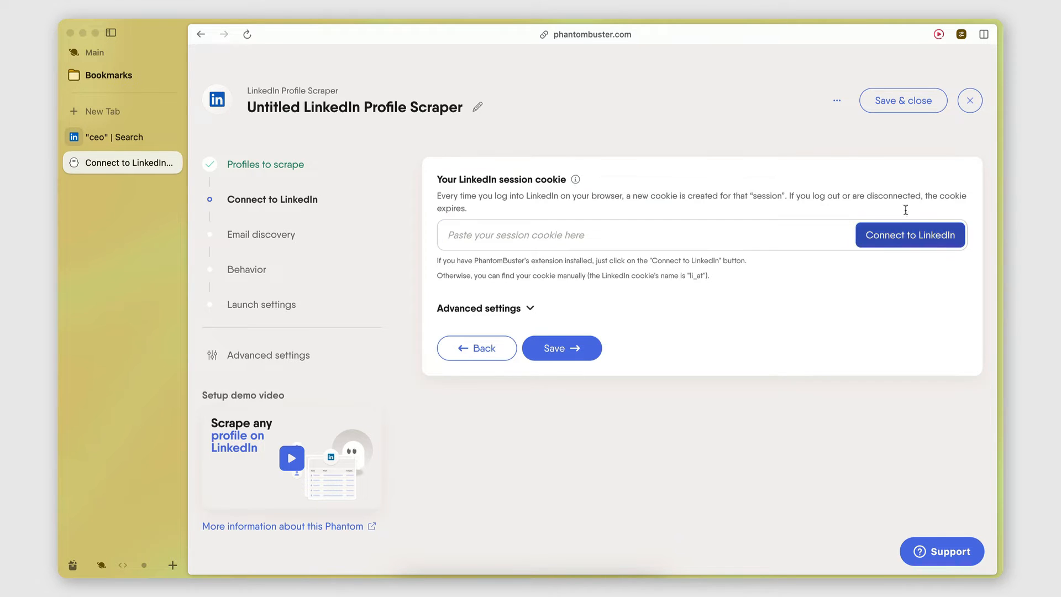
Connect the scraper to LinkedIn so the session cookie field is filled in, and save the connection
left_click(894, 246)
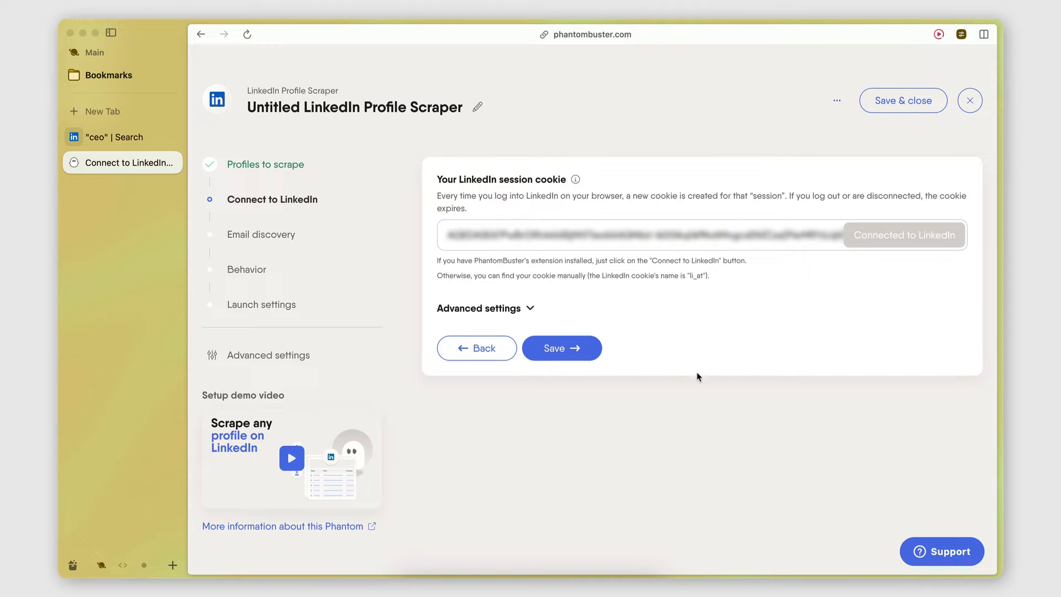
left_click(555, 349)
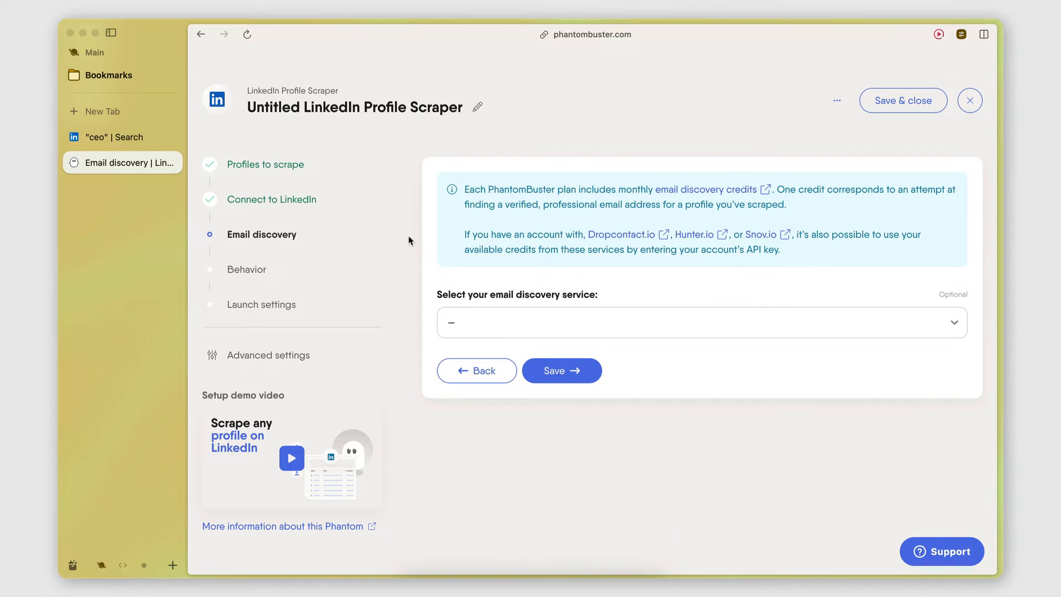
Select PhantomBuster as the email discovery service and save the email discovery settings
left_click(465, 326)
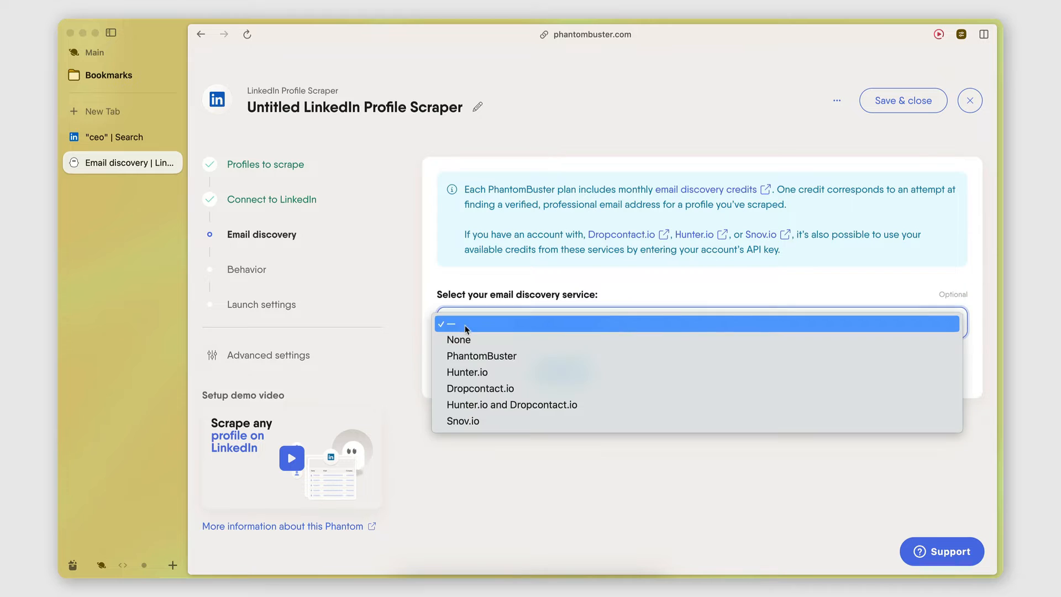
left_click(494, 356)
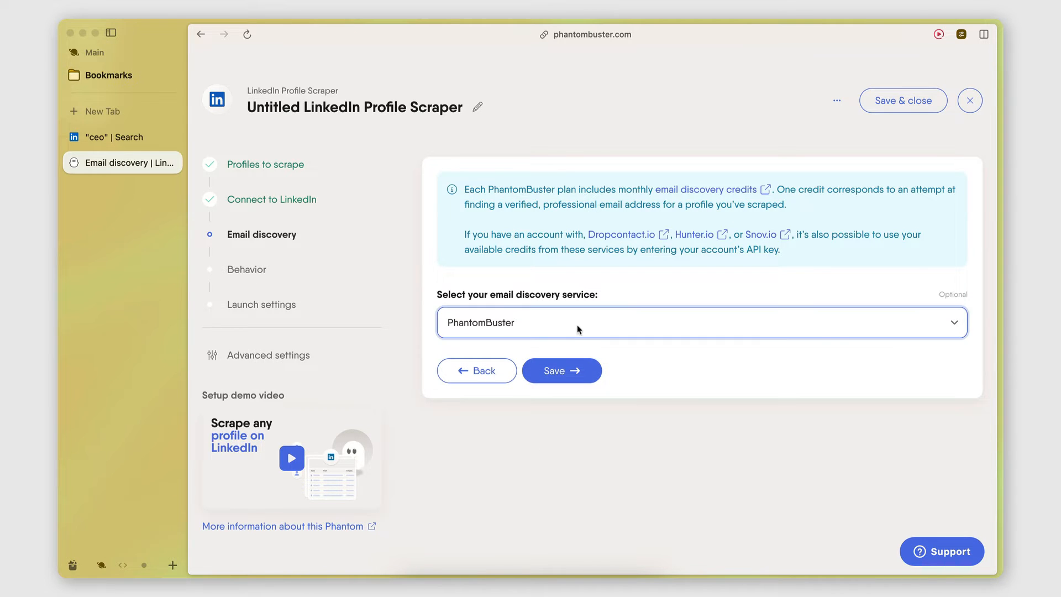
left_click(501, 301)
left_click(509, 318)
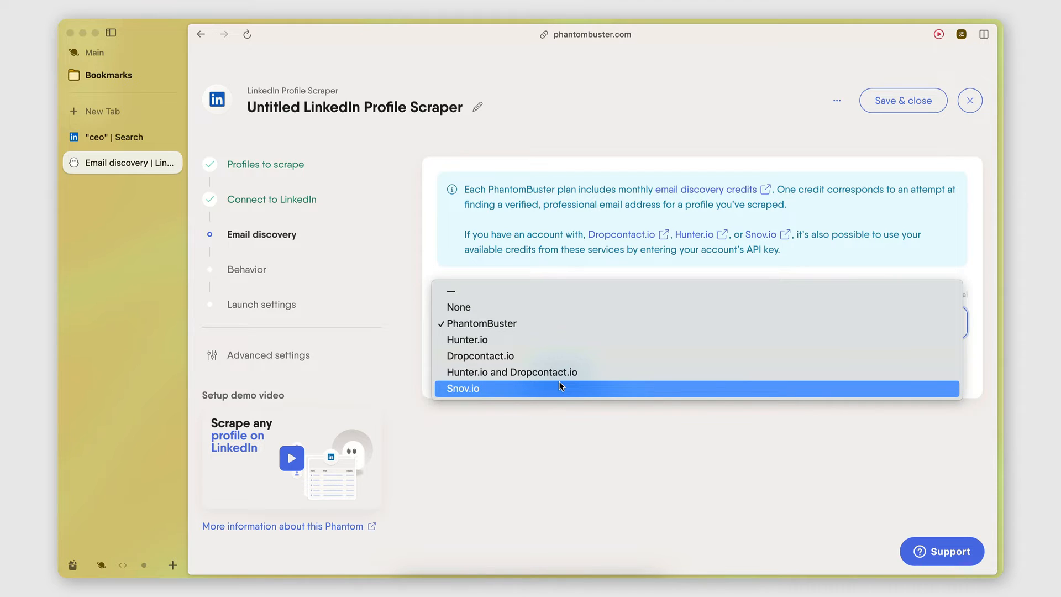
left_click(513, 324)
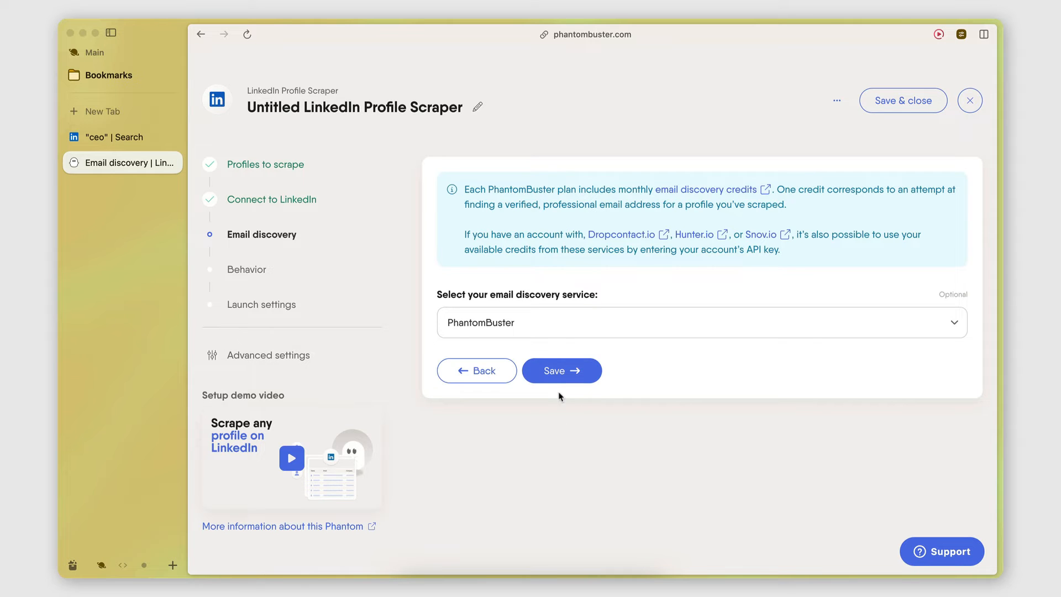
left_click(558, 371)
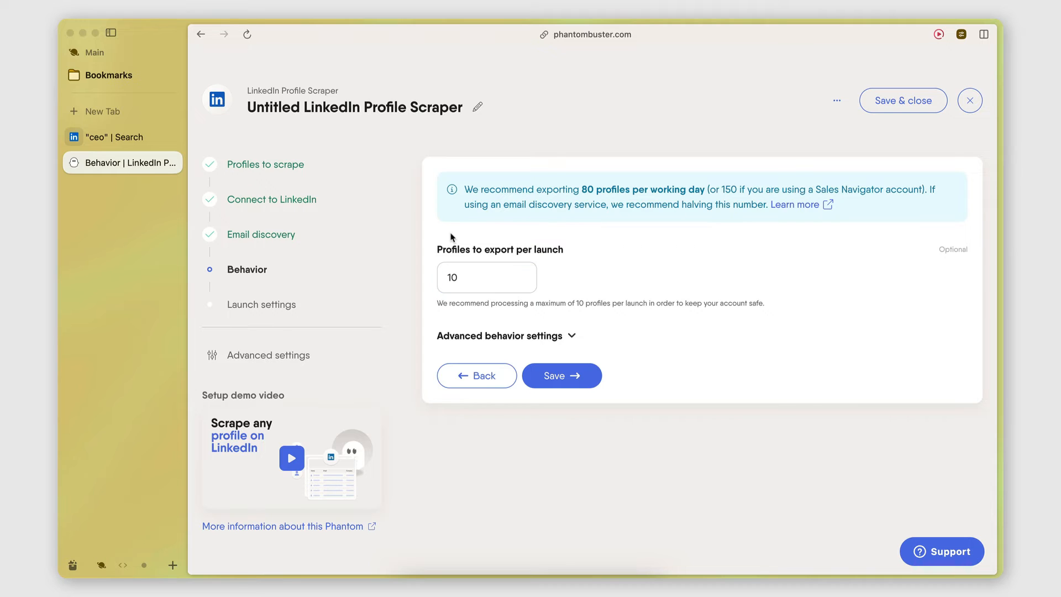
Check the sheet's profile list and the recommended daily export limit, keep 10 profiles per launch, and save the behavior settings
left_click(468, 278)
scroll(161, 268, "right", 5)
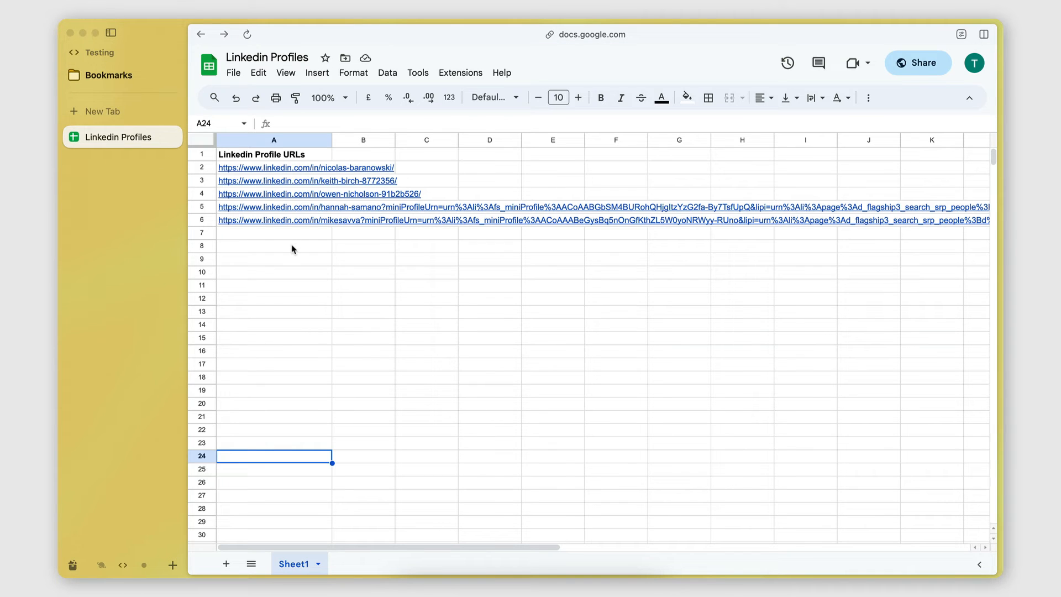
scroll(82, 217, "left", 5)
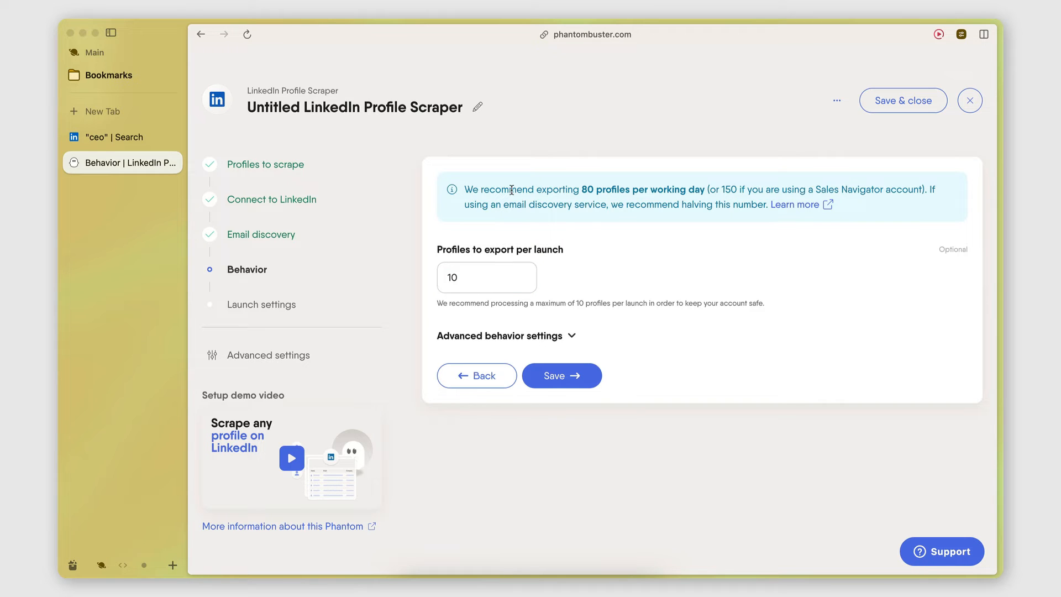
left_click_drag(582, 191, 699, 190)
left_click(568, 193)
left_click(556, 378)
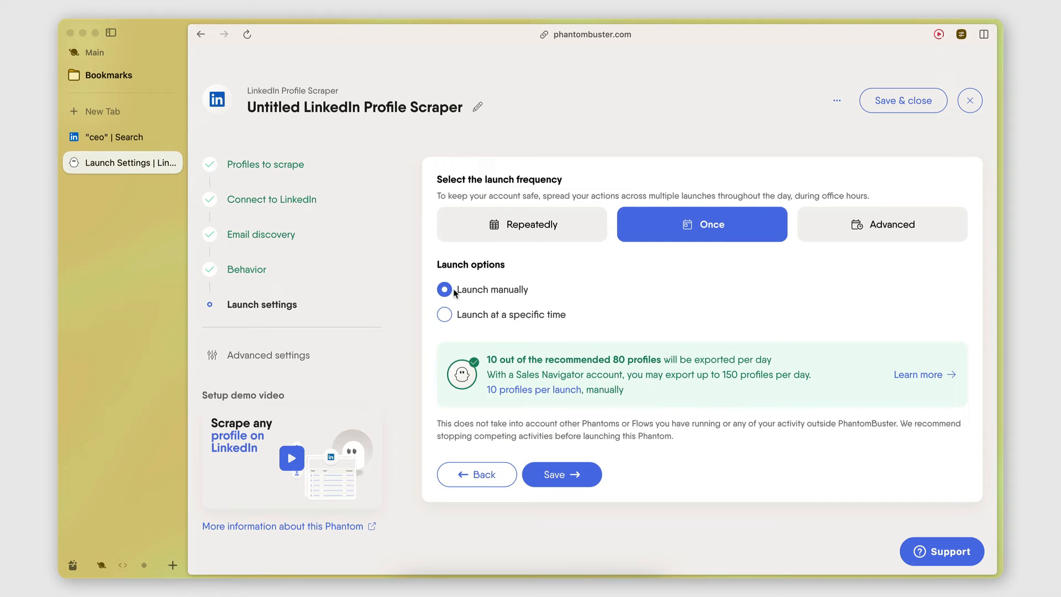
Save the launch settings with frequency Once and manual launch, and launch the LinkedIn Profile Scraper
left_click(566, 473)
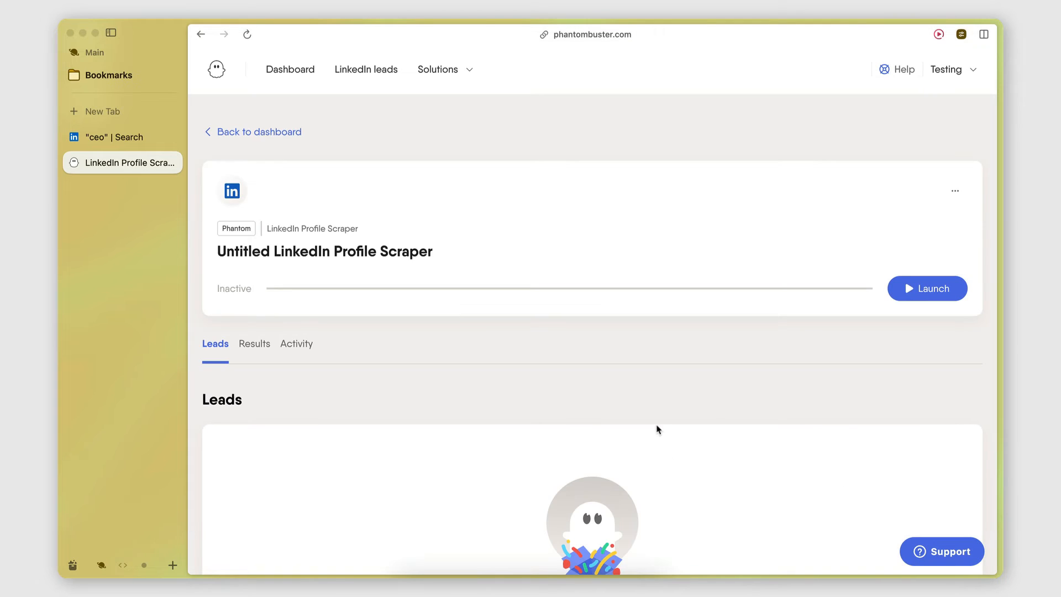
left_click(923, 288)
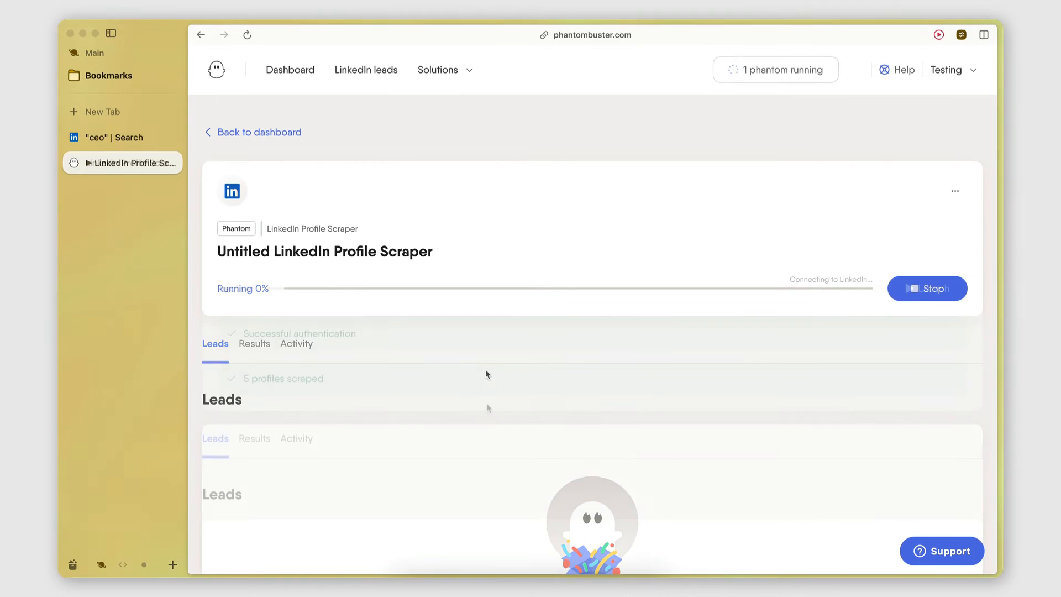
Open the scraper's results and examine the table's email, profile, company, job and school columns for each scraped profile
scroll(485, 417, "down", 5)
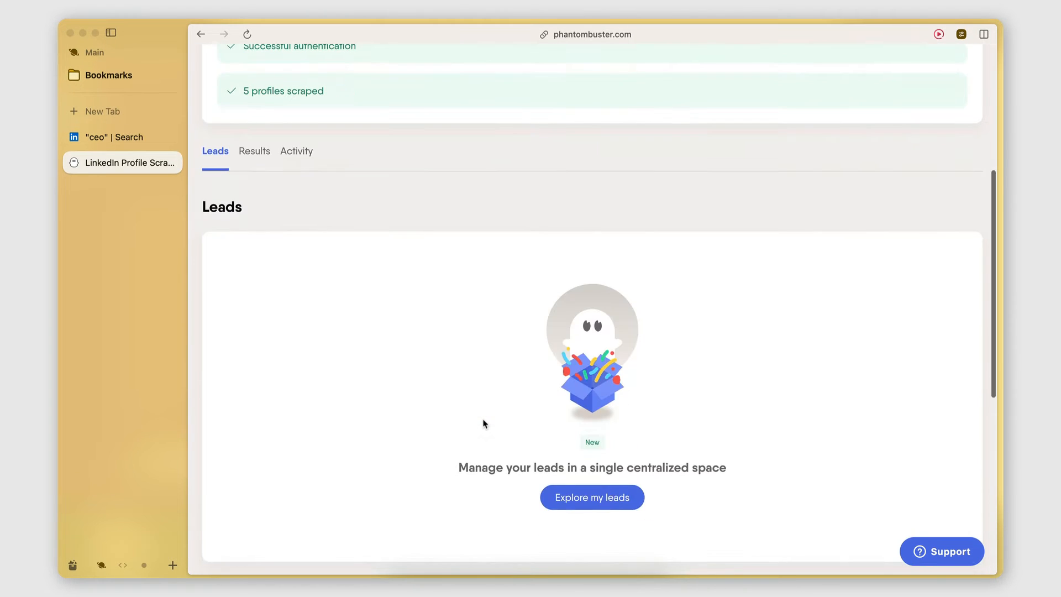
scroll(478, 381, "up", 3)
left_click(255, 310)
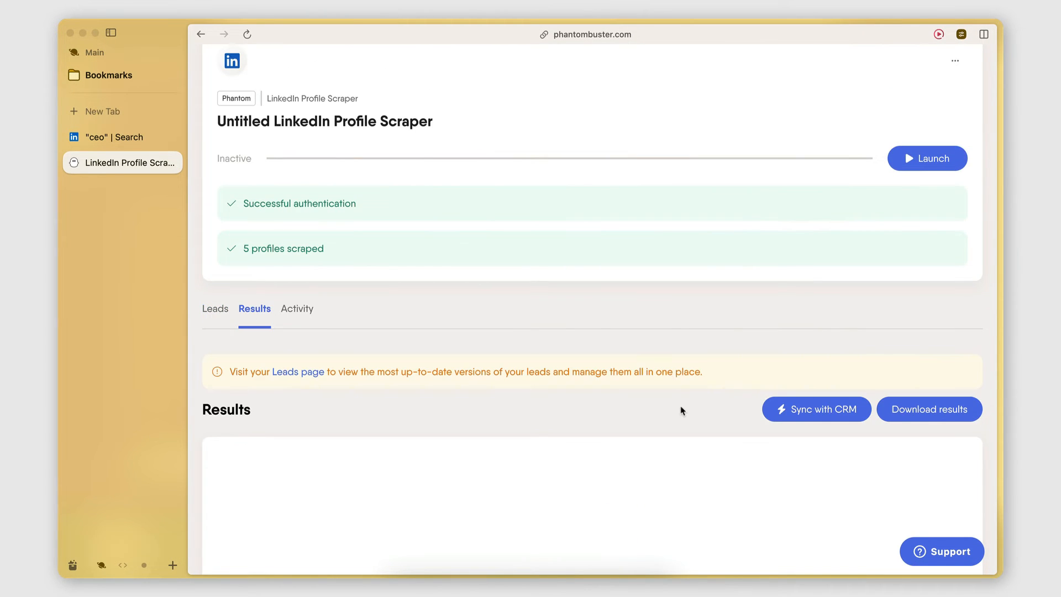
scroll(680, 406, "down", 5)
scroll(547, 445, "right", 5)
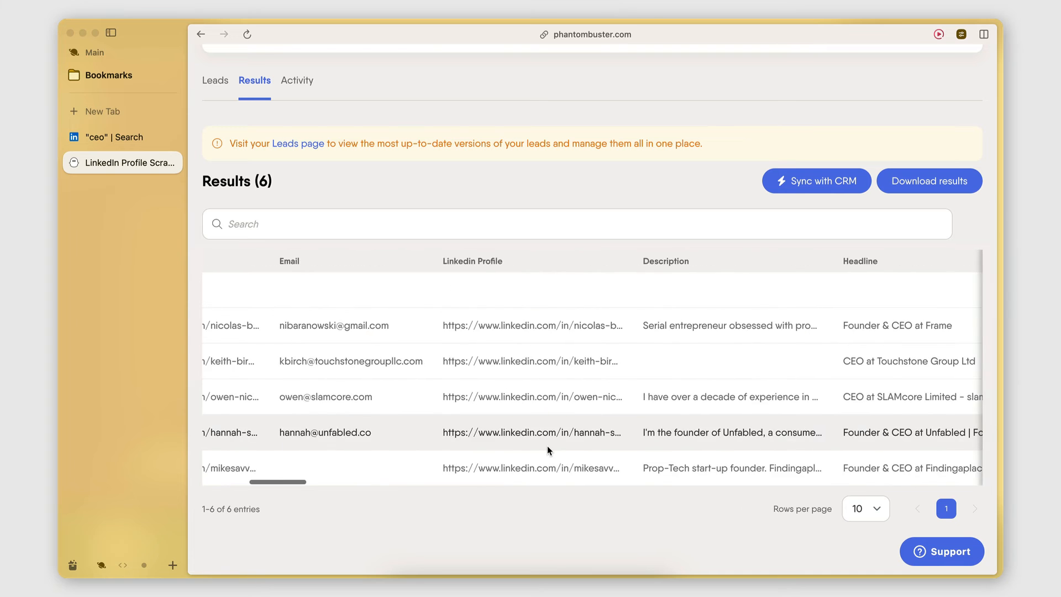
scroll(547, 445, "left", 5)
scroll(547, 445, "right", 1)
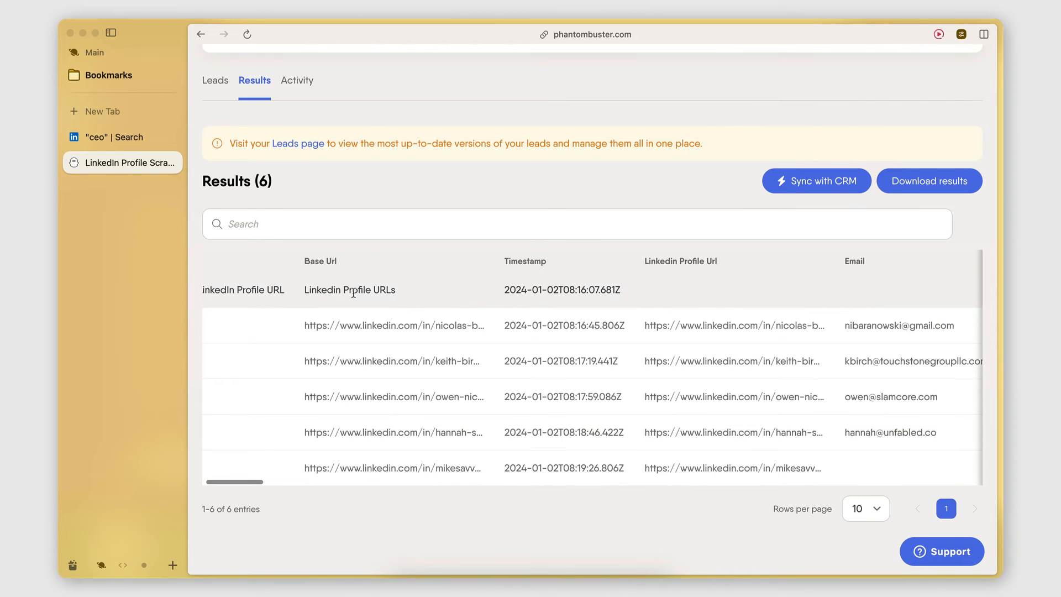
scroll(488, 463, "right", 15)
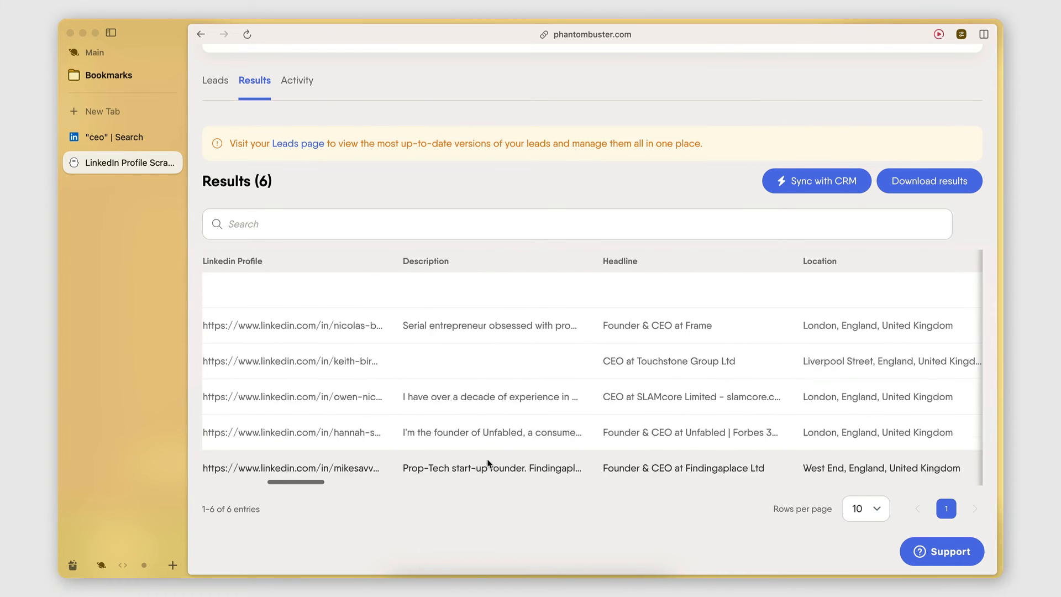
scroll(488, 462, "right", 15)
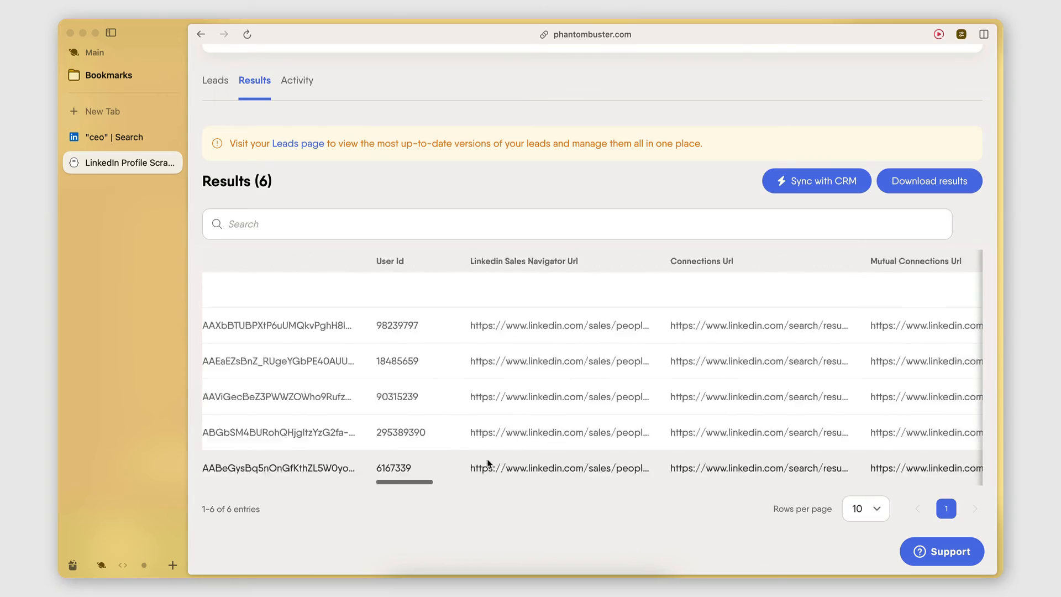
scroll(487, 463, "right", 15)
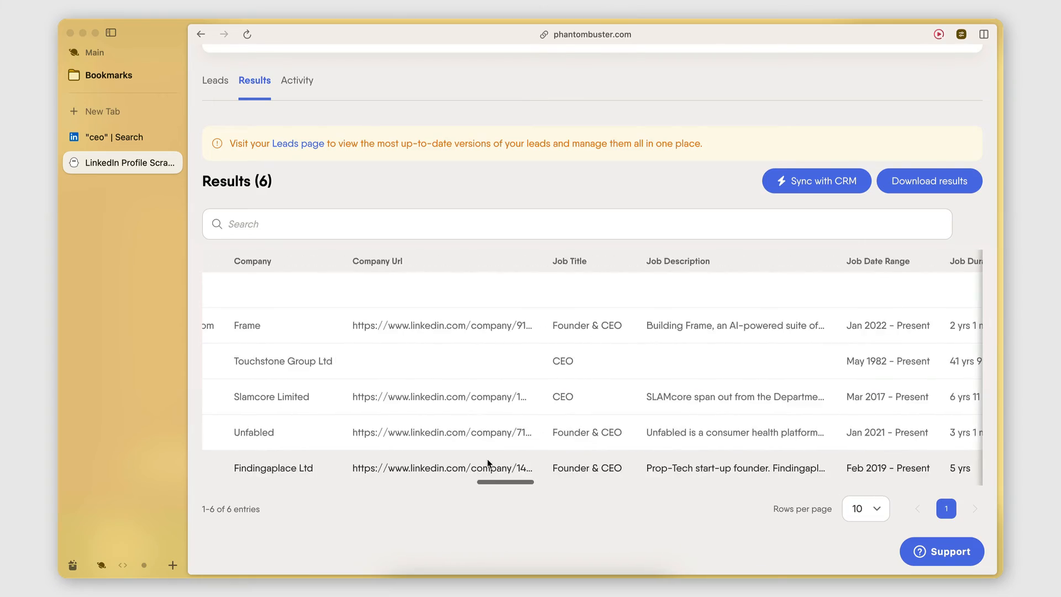
scroll(487, 463, "right", 15)
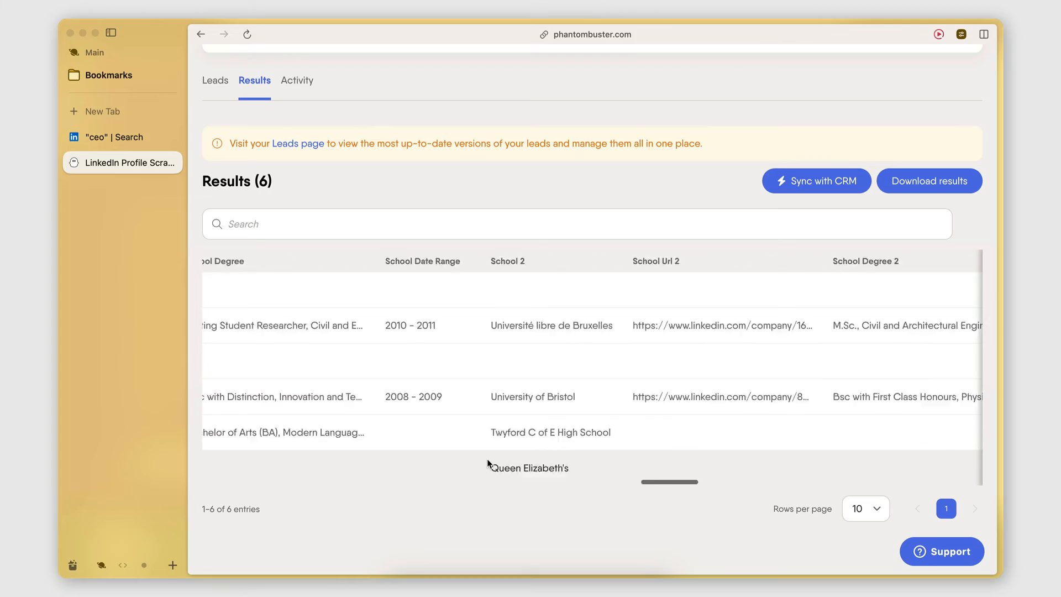
Check the school, Dropcontact and website columns in the scraper's results table, and download the results
scroll(487, 463, "right", 5)
scroll(487, 463, "left", 20)
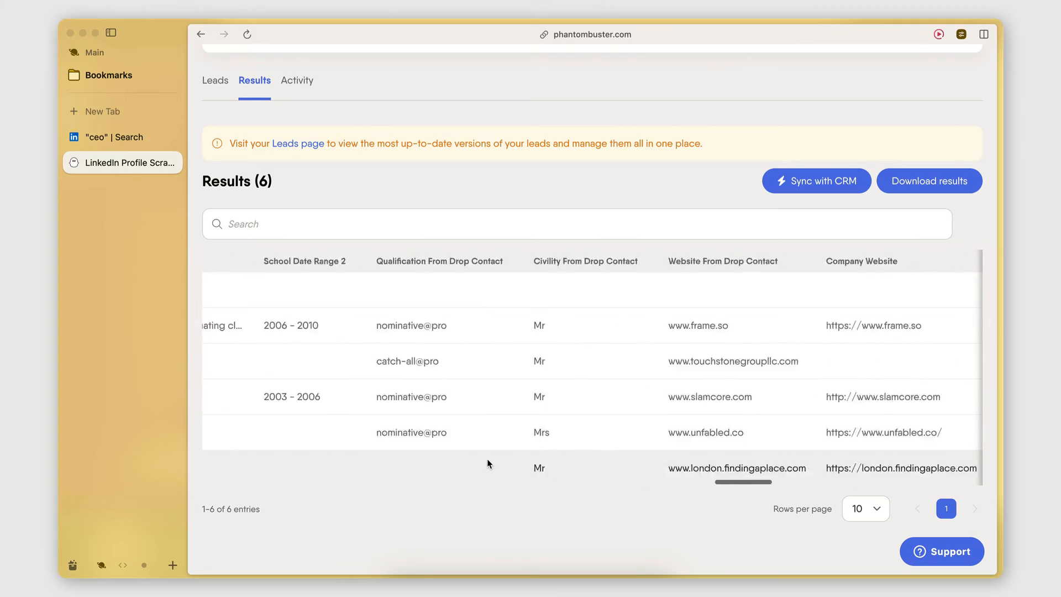
scroll(487, 463, "left", 15)
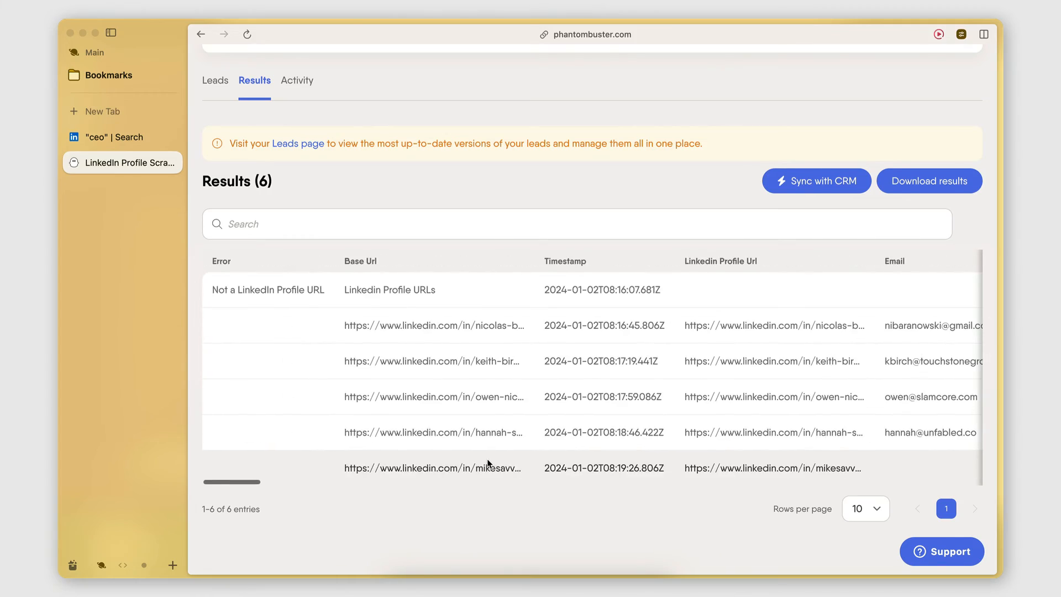
scroll(674, 370, "up", 2)
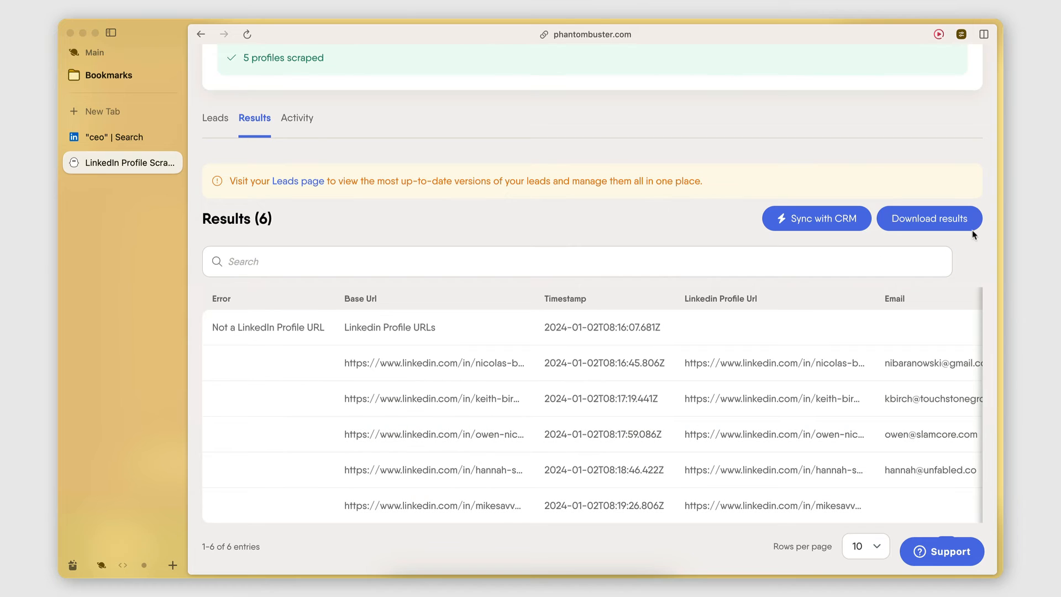
left_click(929, 226)
scroll(145, 323, "right", 5)
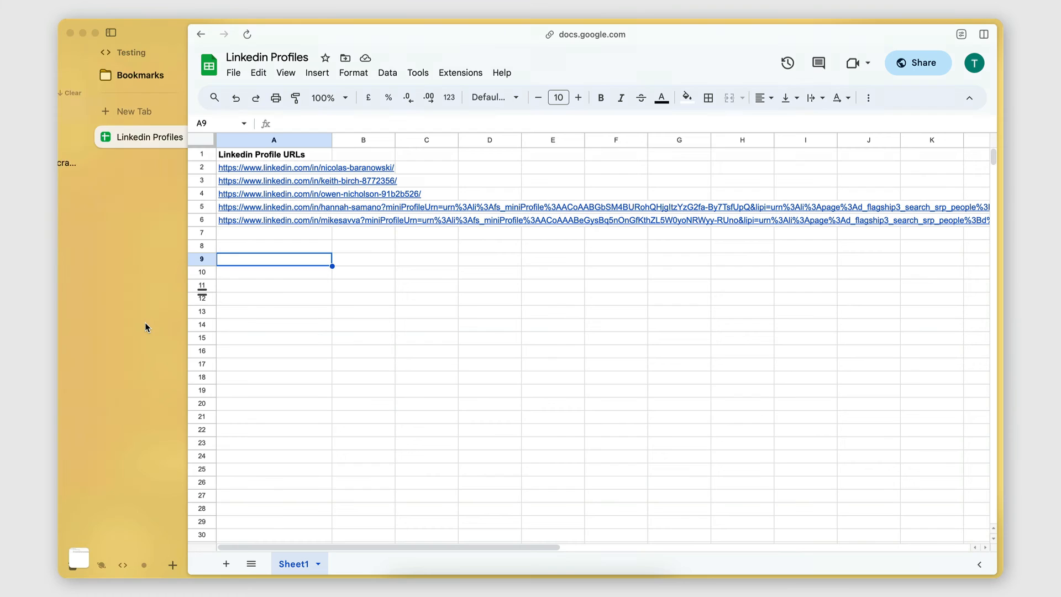
Switch to the Linkedin Profiles spreadsheet in Google Sheets and upload result (1).csv for import
left_click(312, 318)
left_click(297, 262)
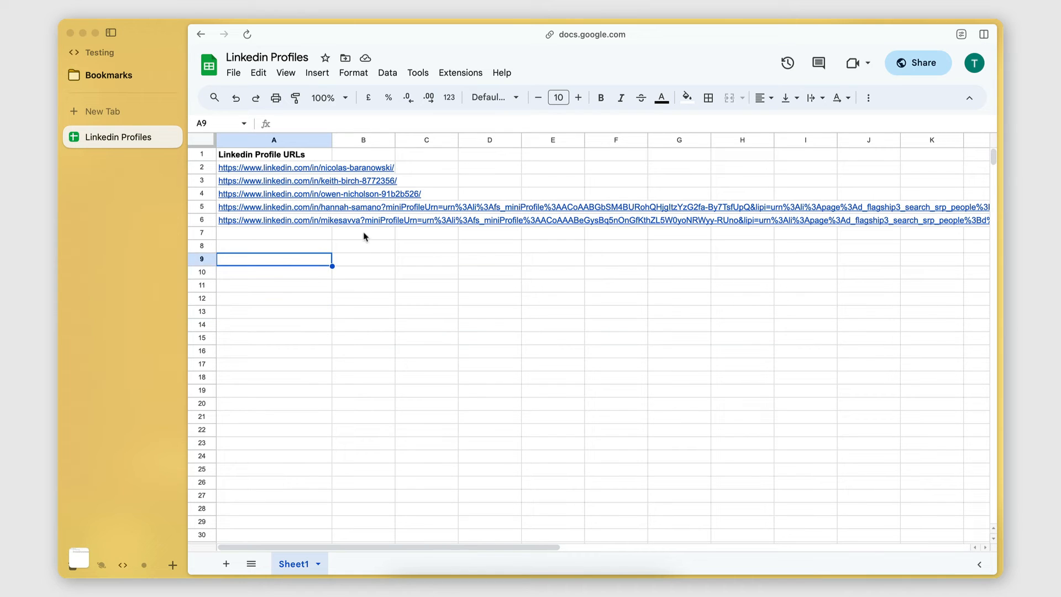
left_click(234, 73)
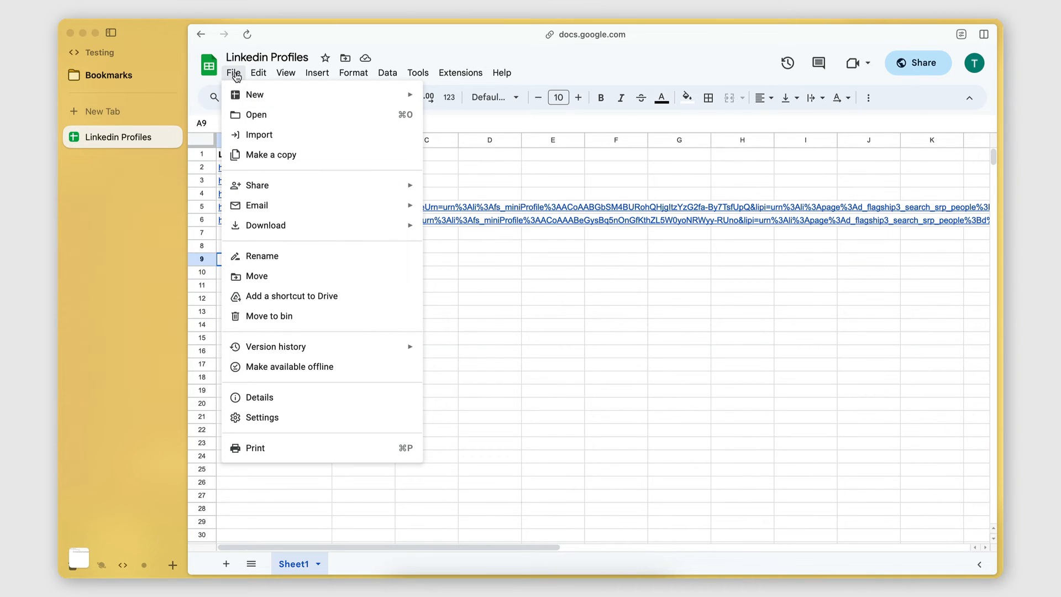
left_click(254, 136)
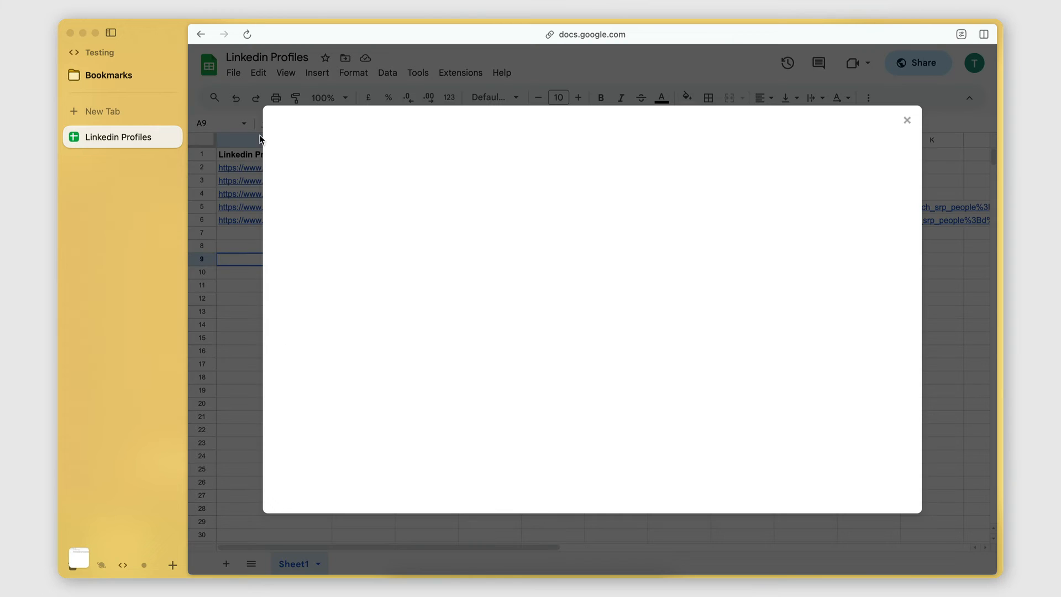
left_click(486, 168)
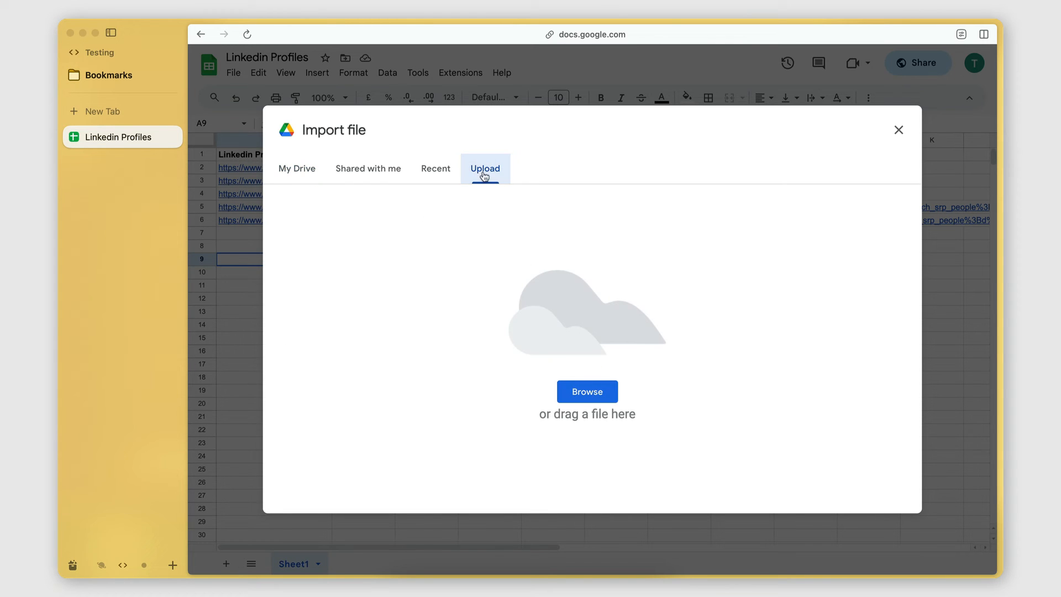
left_click(583, 394)
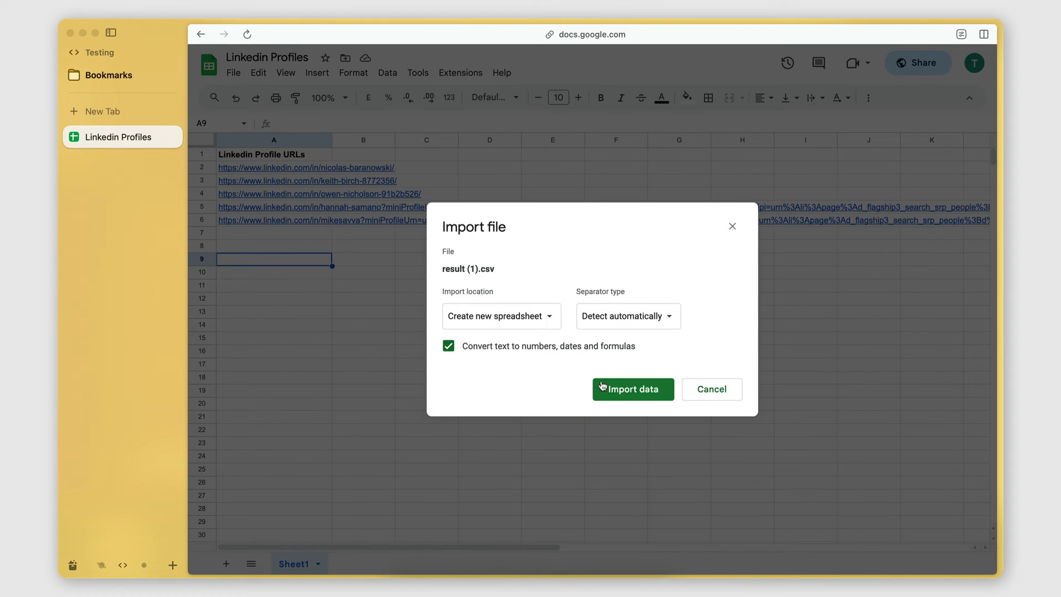
Import the uploaded CSV data with the import location Insert new sheet(s), keeping automatic separator detection
left_click(481, 315)
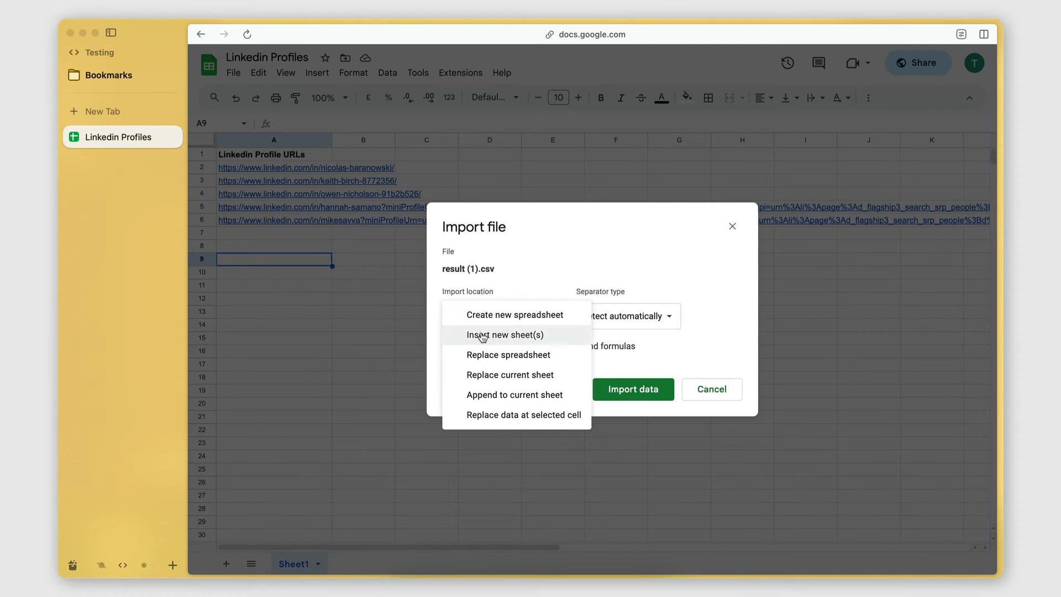
left_click(482, 335)
left_click(626, 397)
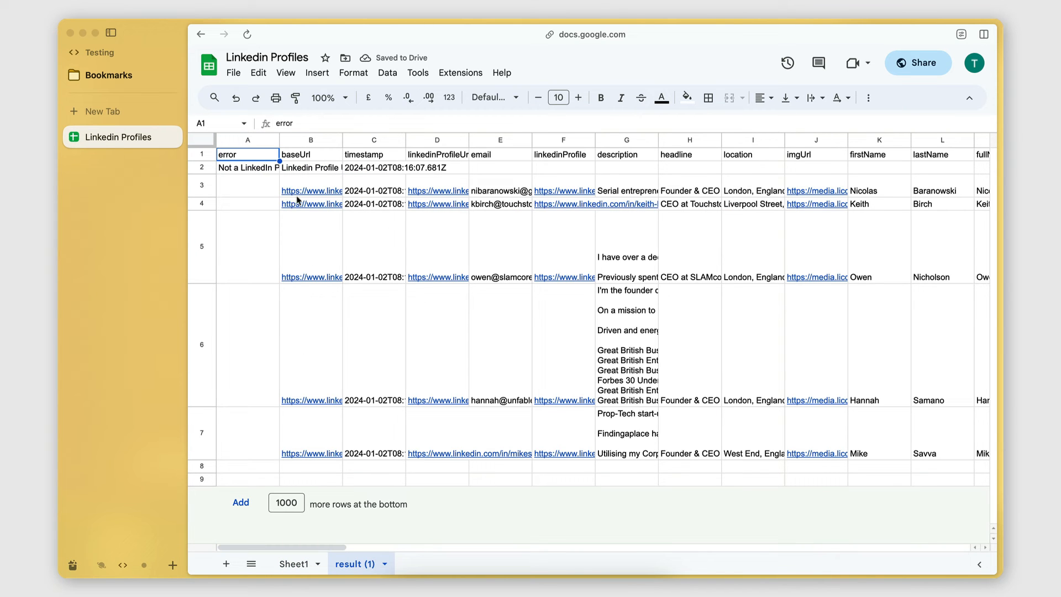
Delete row 2, which holds the "Not a LinkedIn Profile URL" error entry, from the result (1) sheet
left_click(202, 167)
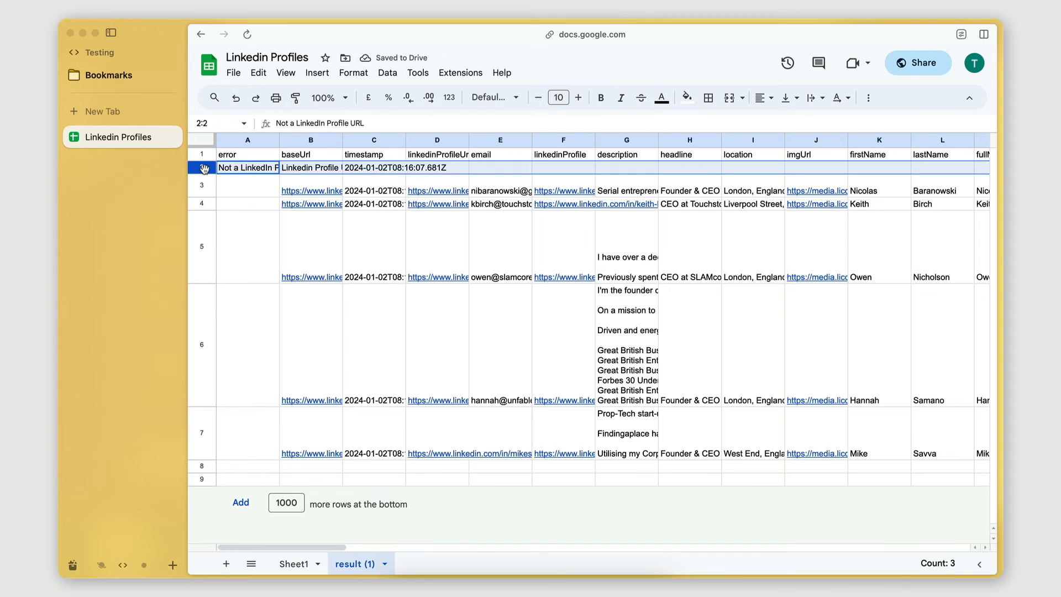
right_click(204, 168)
left_click(243, 313)
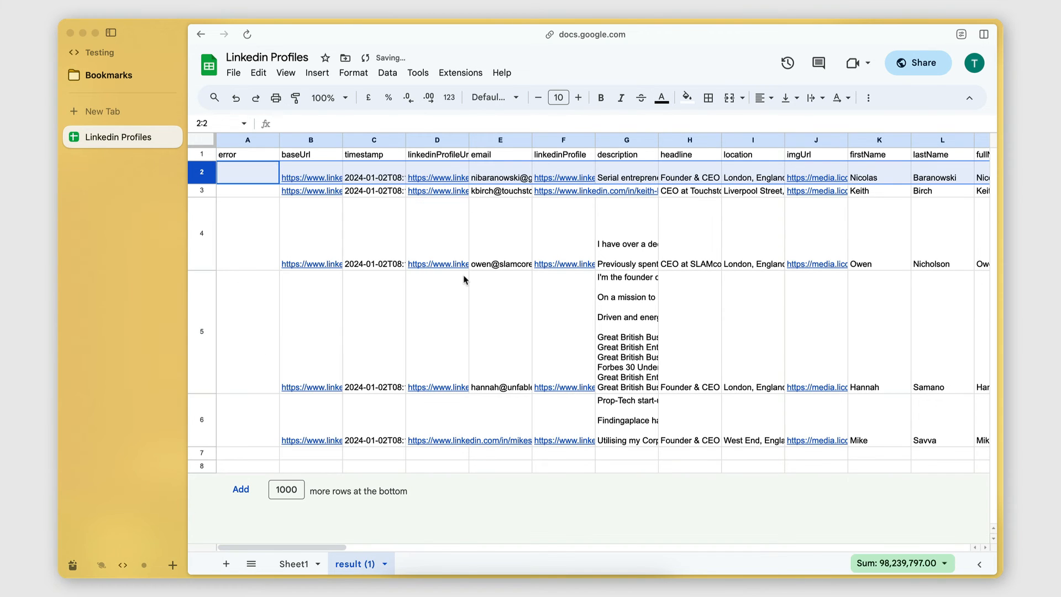
left_click(467, 279)
left_click(357, 231)
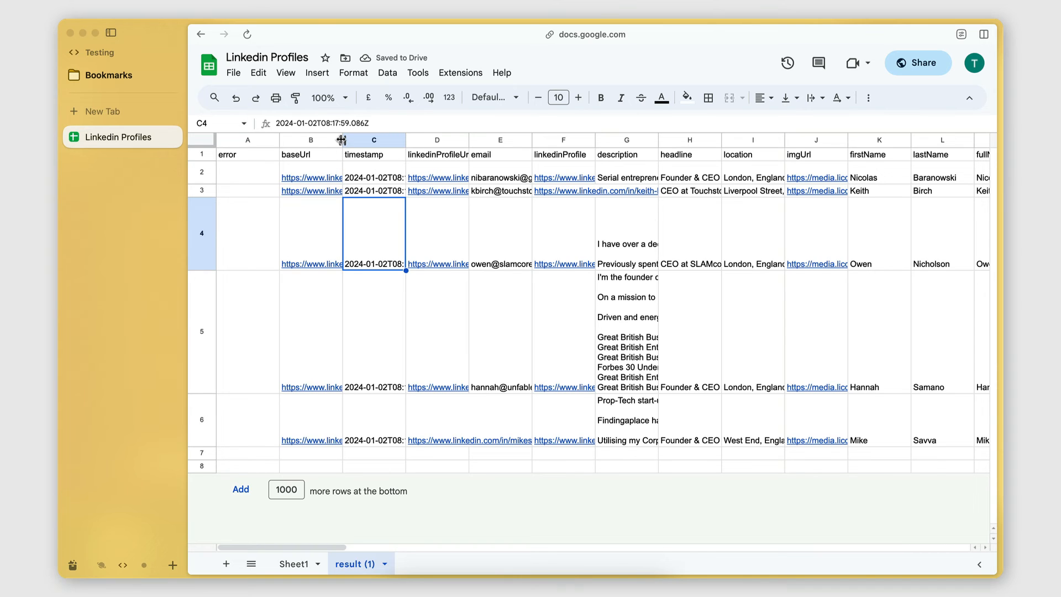
Widen the baseUrl, linkedinProfileUrl and email columns so that more of their contents shows
left_click_drag(342, 140, 368, 140)
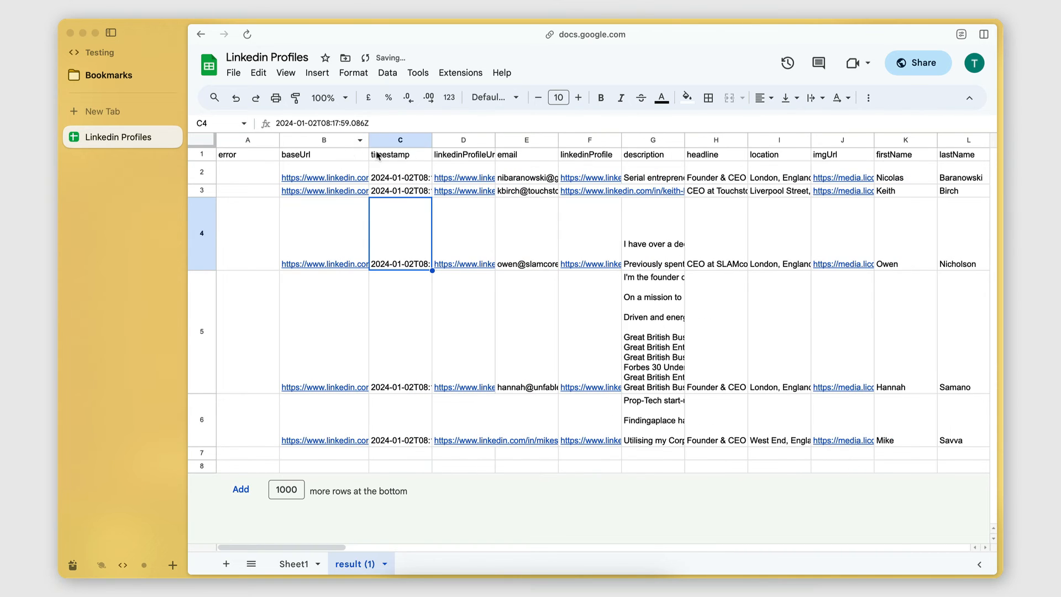
left_click(463, 154)
left_click_drag(494, 140, 529, 139)
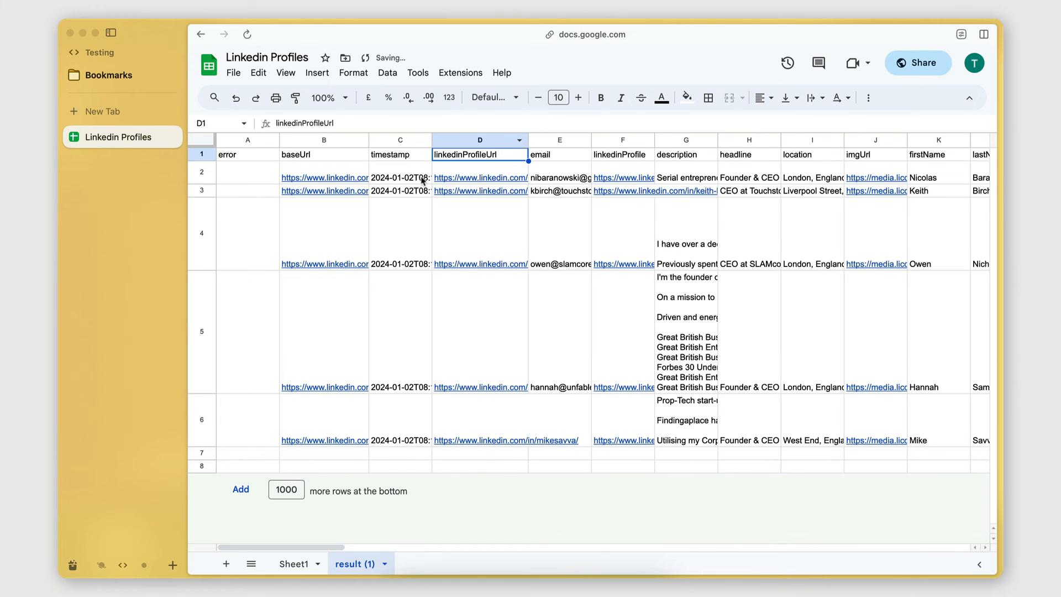
scroll(422, 180, "right", 2)
scroll(420, 172, "right", 2)
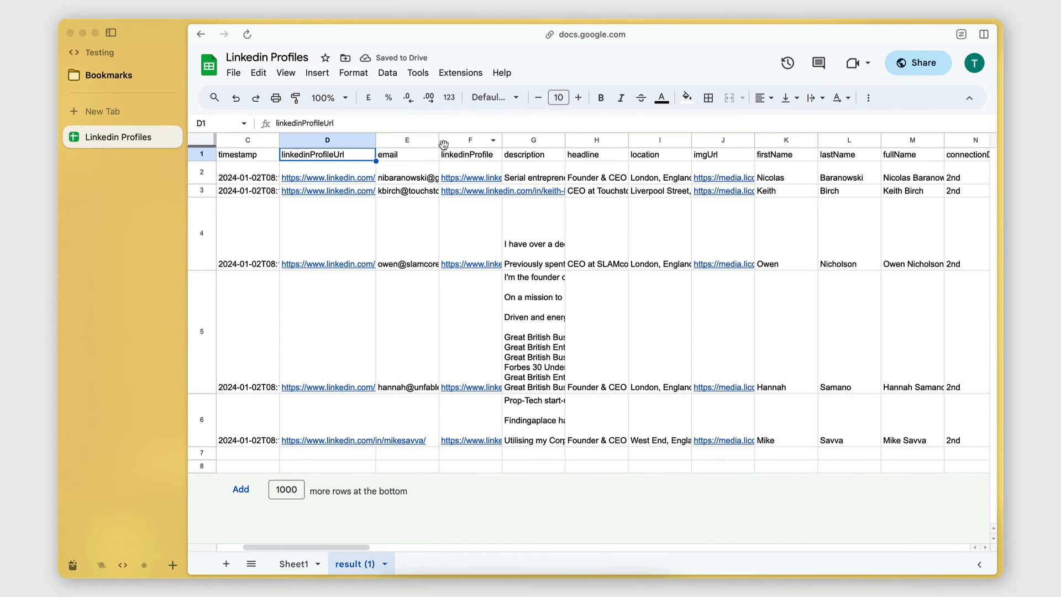
left_click_drag(438, 140, 506, 139)
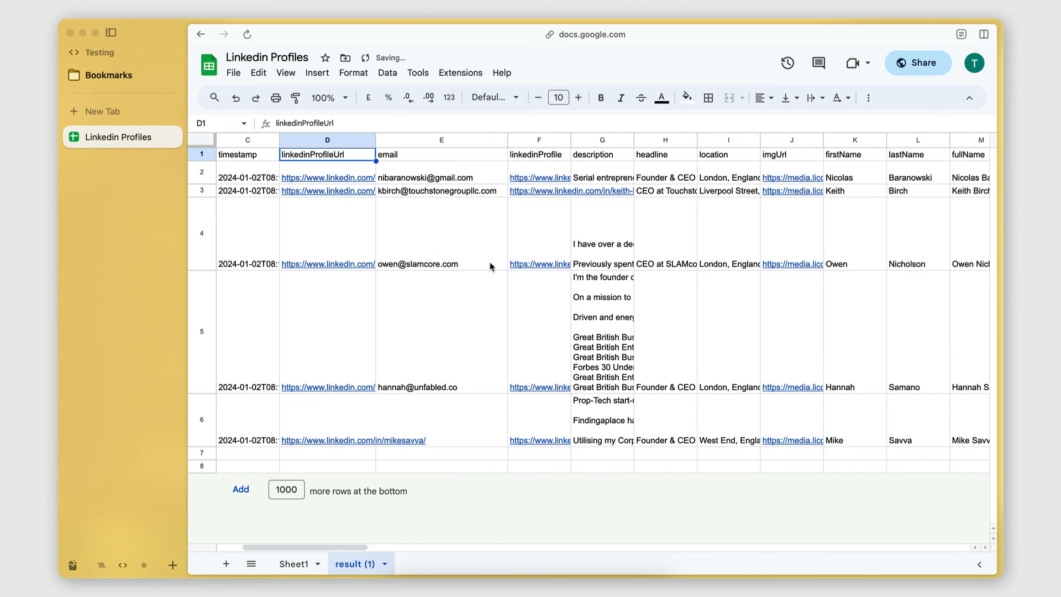
Examine the imported description, headline, location, name and connectionDegree columns for the scraped profiles
scroll(495, 238, "right", 2)
scroll(529, 190, "right", 2)
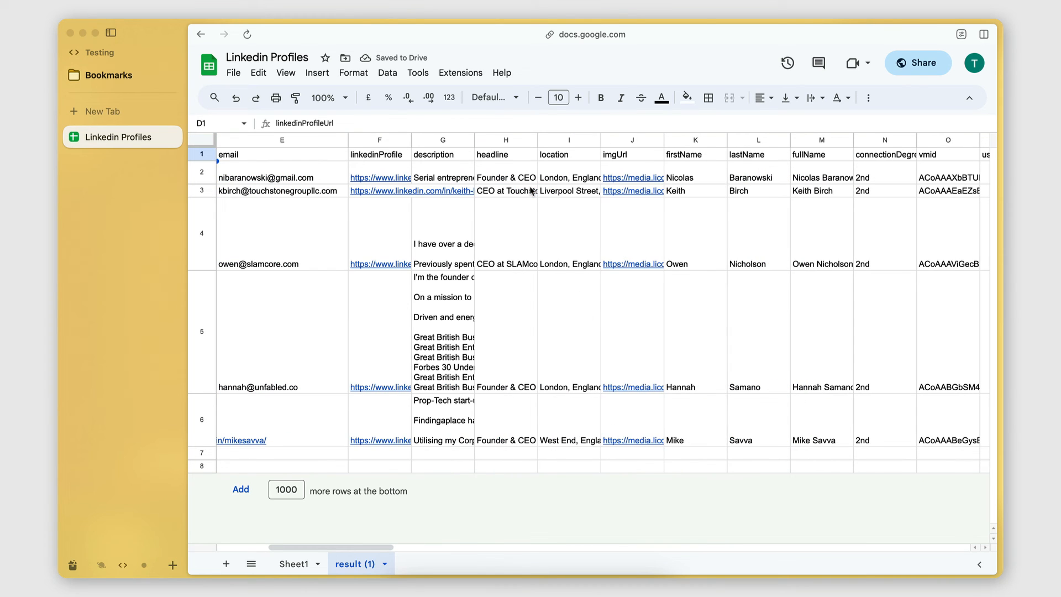
left_click(445, 155)
left_click(486, 156)
left_click(572, 160)
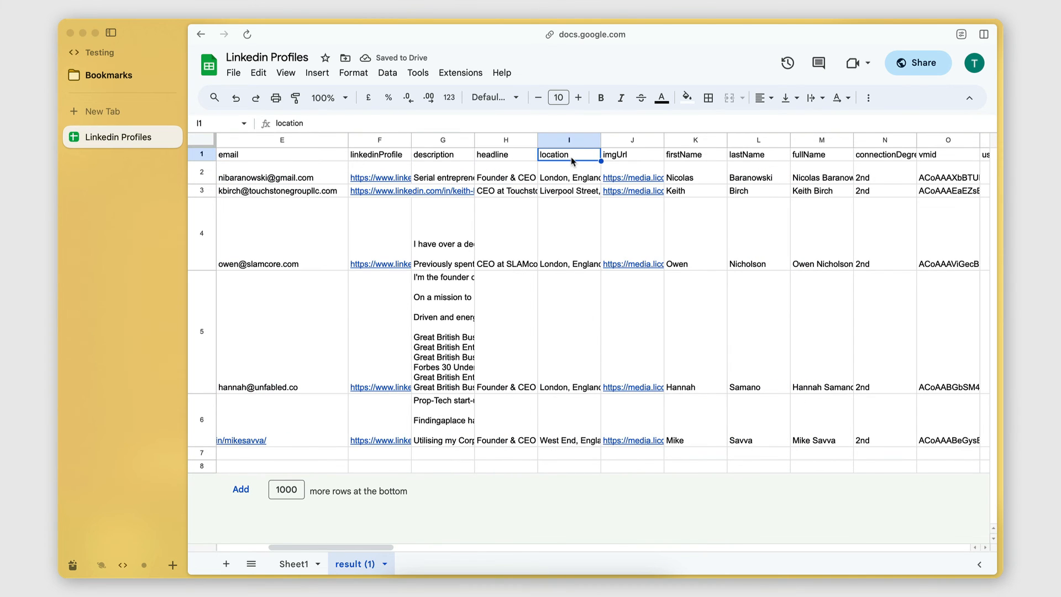
scroll(571, 162, "right", 2)
left_click(449, 160)
left_click(485, 160)
left_click(540, 160)
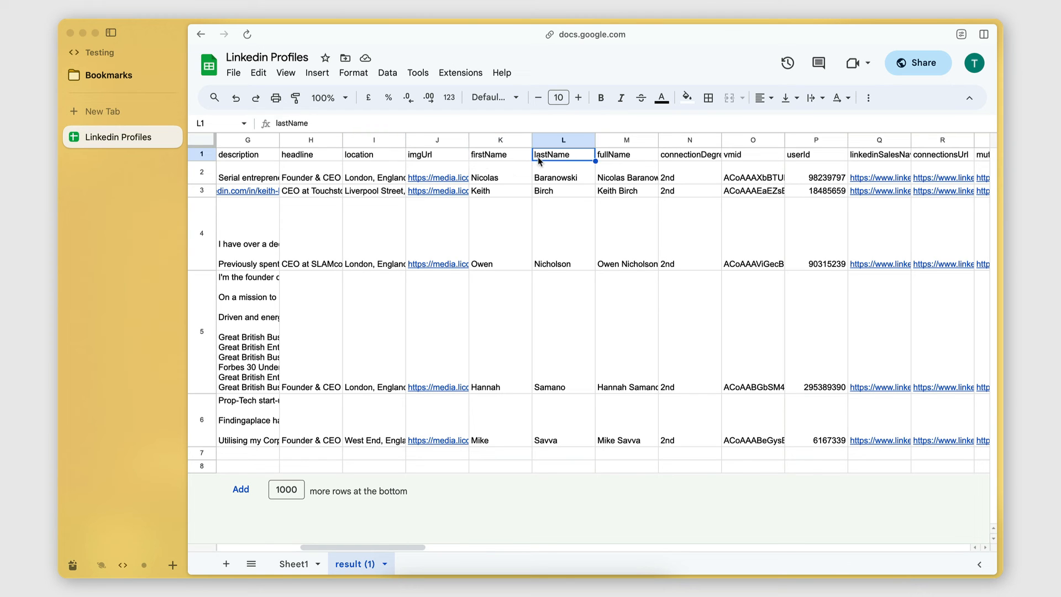
left_click(626, 160)
scroll(633, 161, "right", 2)
left_click(594, 161)
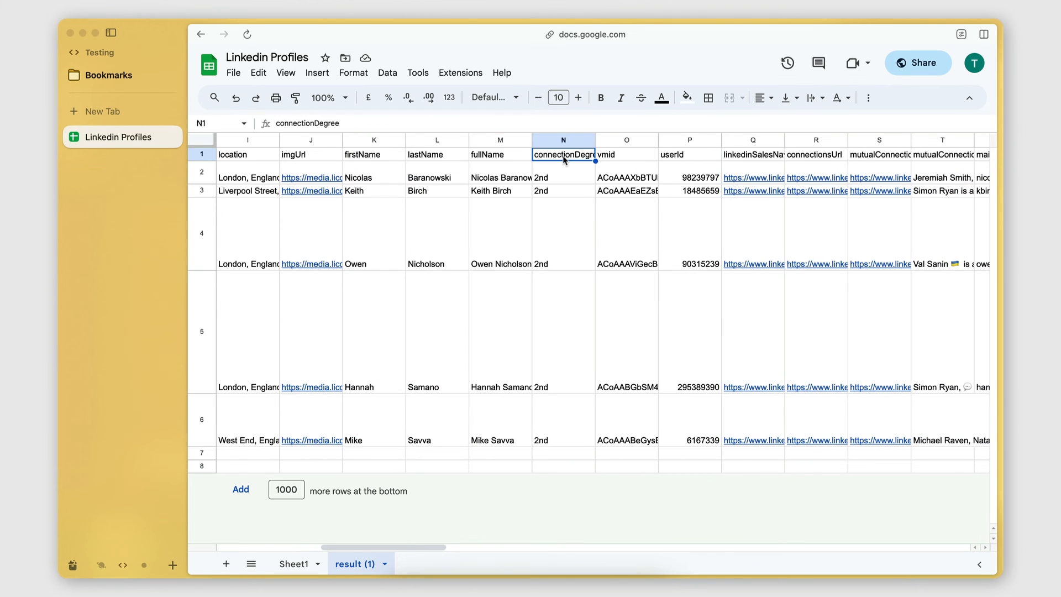
Widen the linkedinSalesNavigatorUrl, mailFromDropcontact and mail columns in the result (1) sheet
scroll(563, 159, "right", 3)
scroll(562, 155, "right", 1)
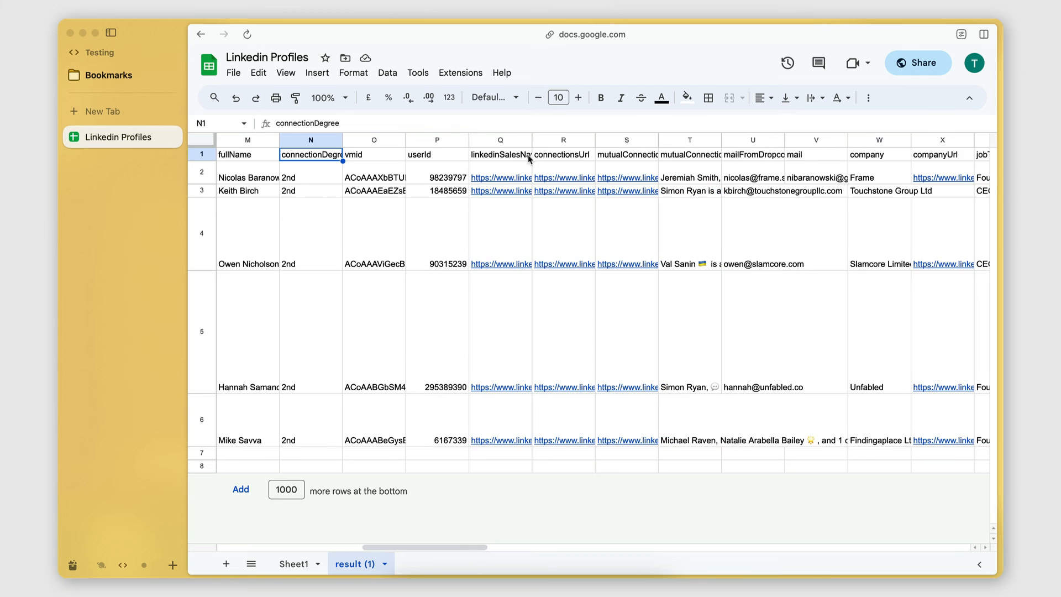
left_click_drag(531, 139, 577, 140)
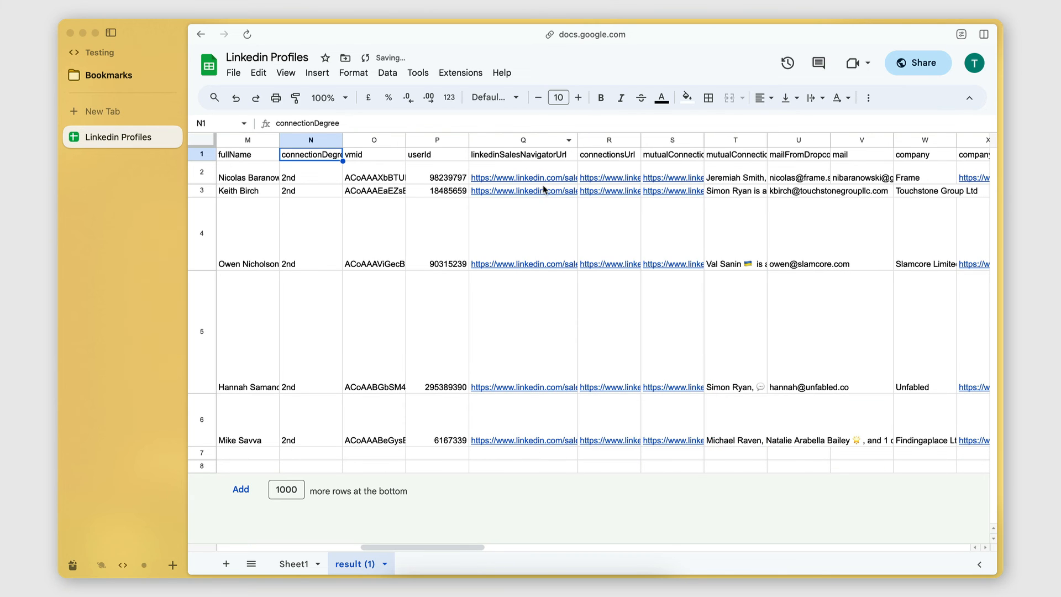
scroll(545, 189, "right", 3)
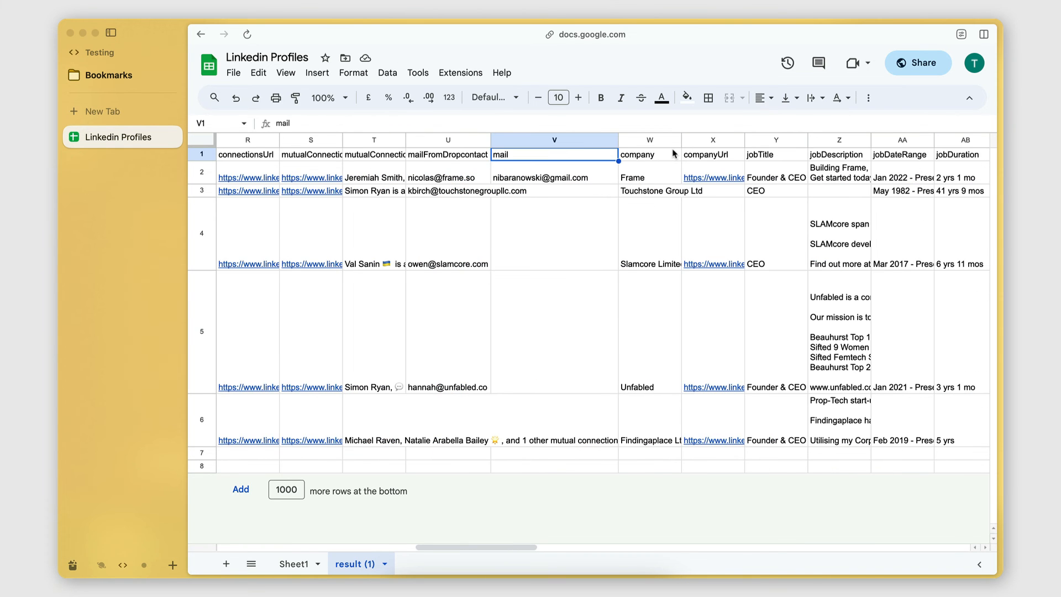
left_click(665, 155)
scroll(662, 155, "right", 1)
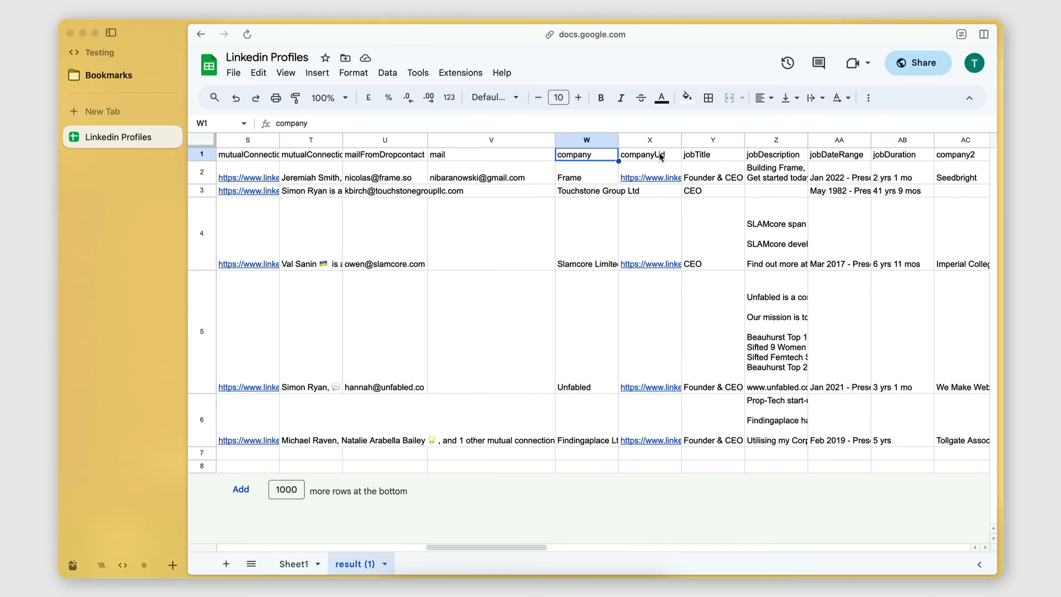
Examine the current and previous job columns, including title, description, date range, duration and company
left_click(724, 158)
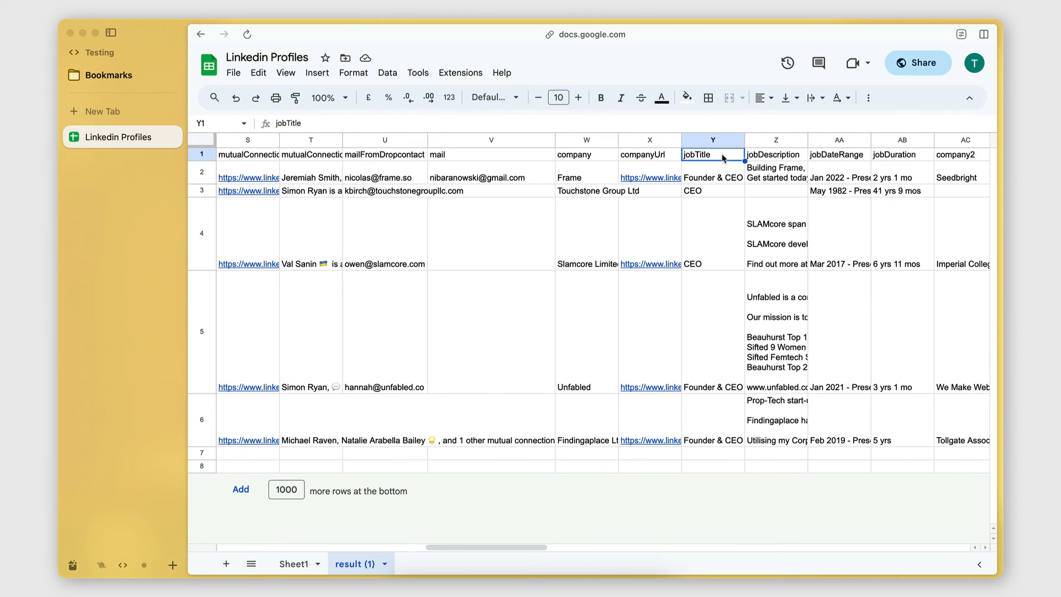
scroll(723, 159, "right", 1)
scroll(723, 157, "right", 2)
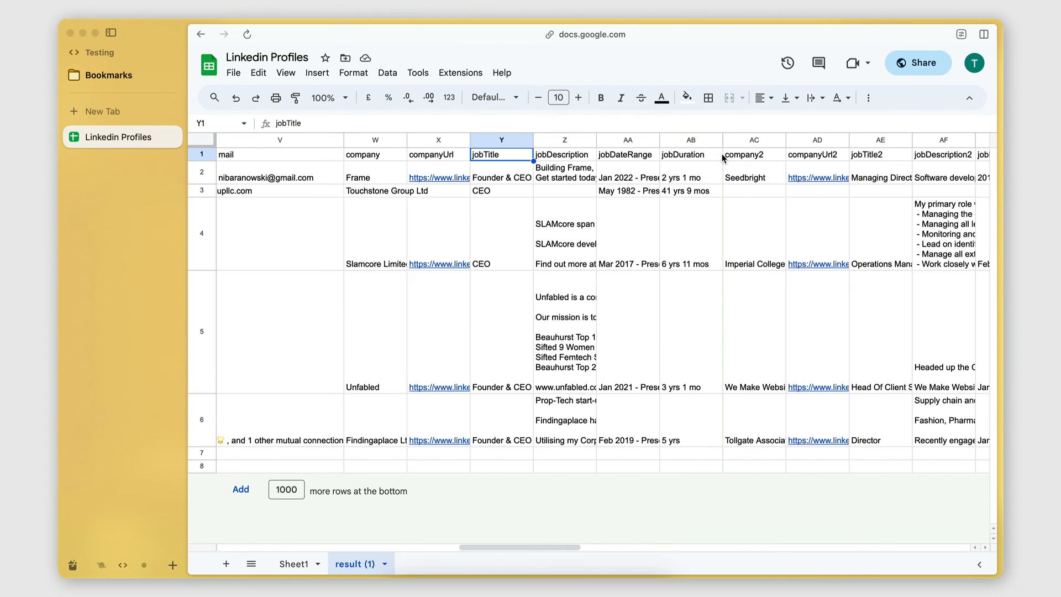
left_click(572, 155)
scroll(638, 201, "right", 2)
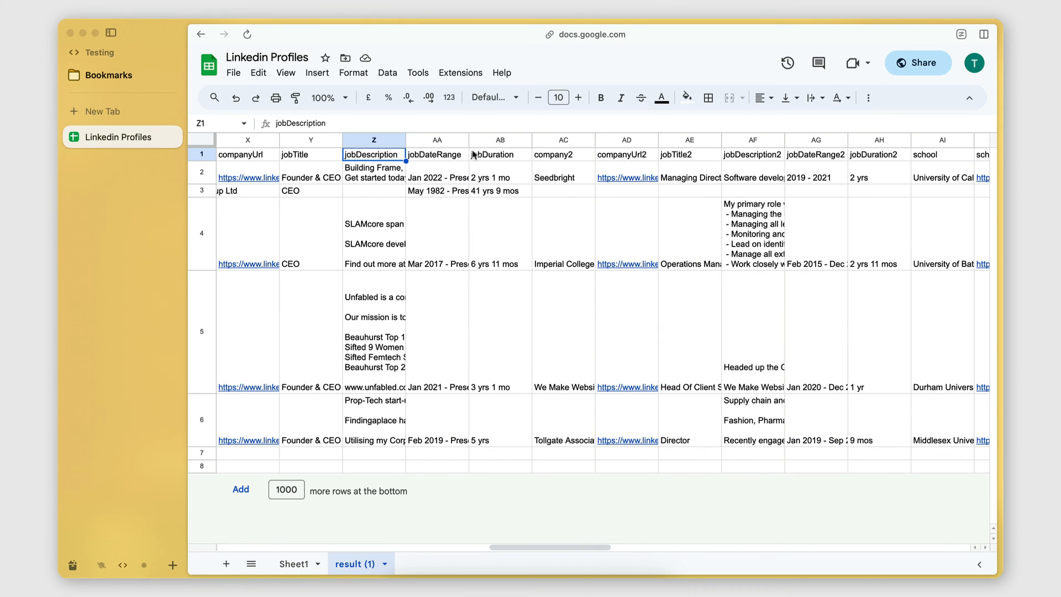
left_click(440, 157)
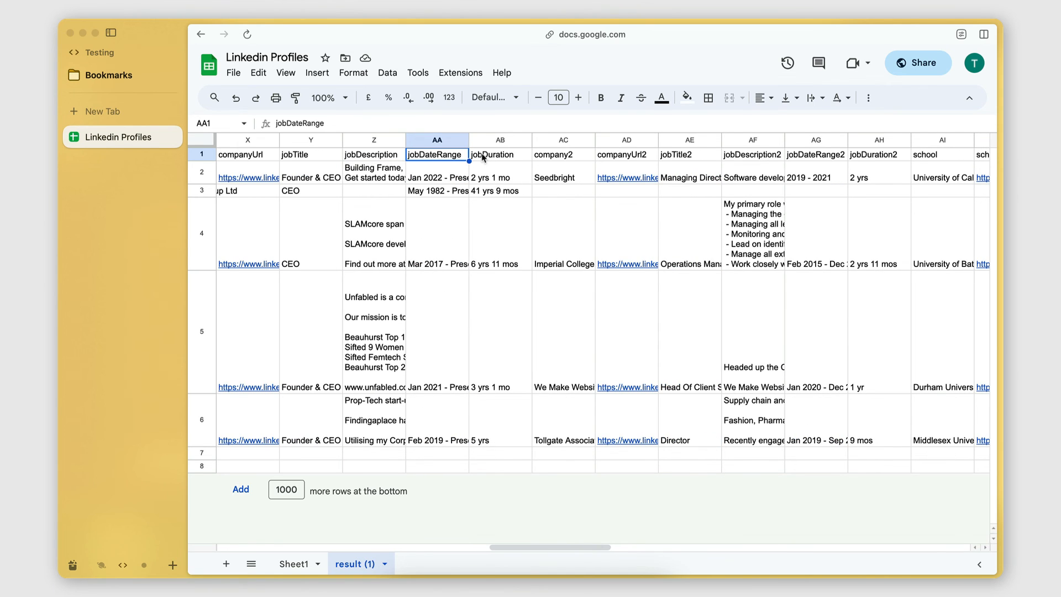
left_click(486, 158)
mouse_move(602, 233)
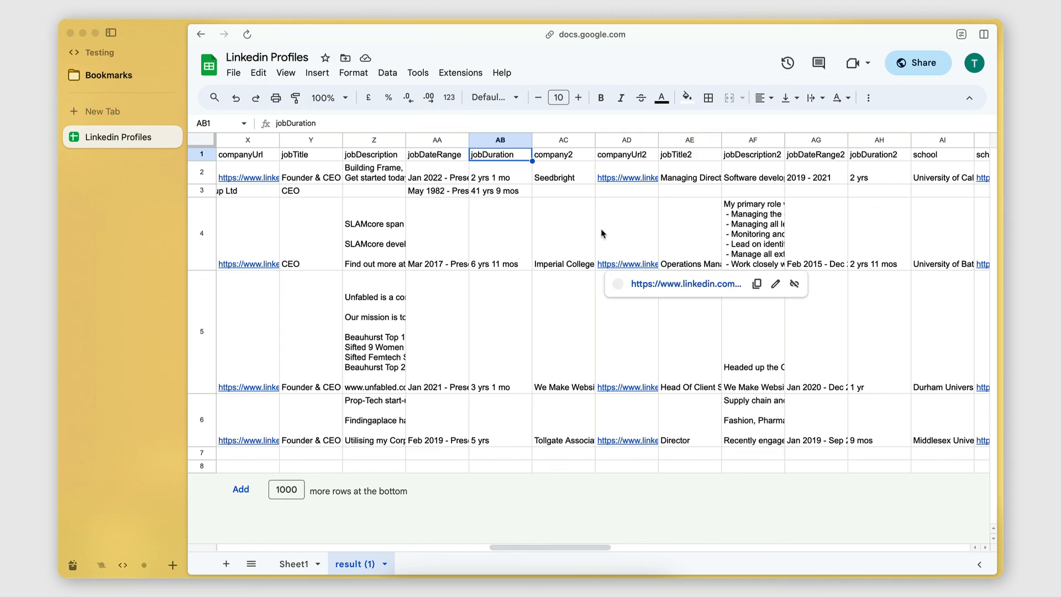
scroll(554, 286, "right", 2)
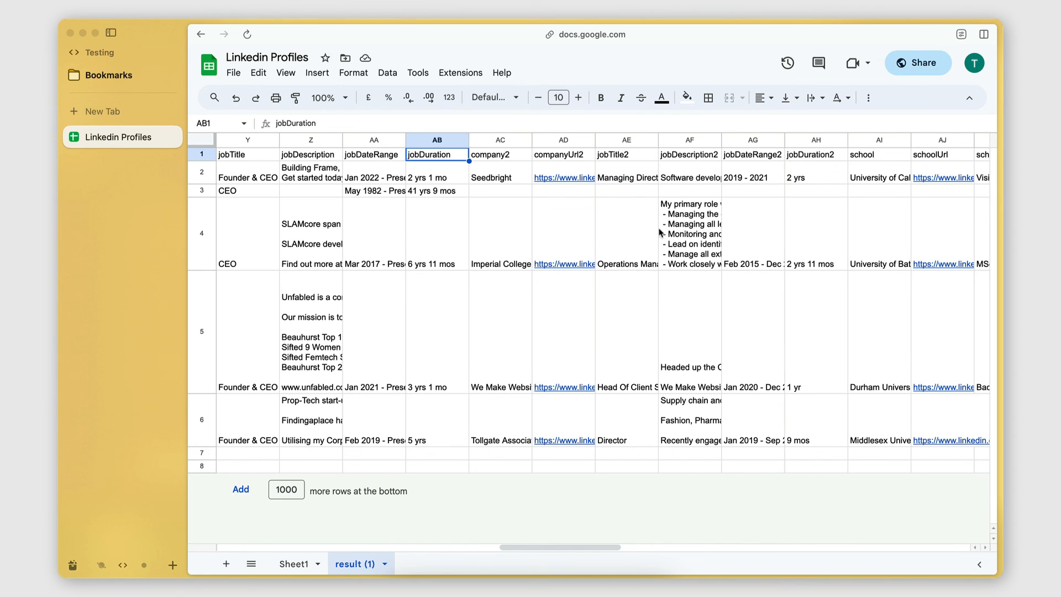
left_click(633, 159)
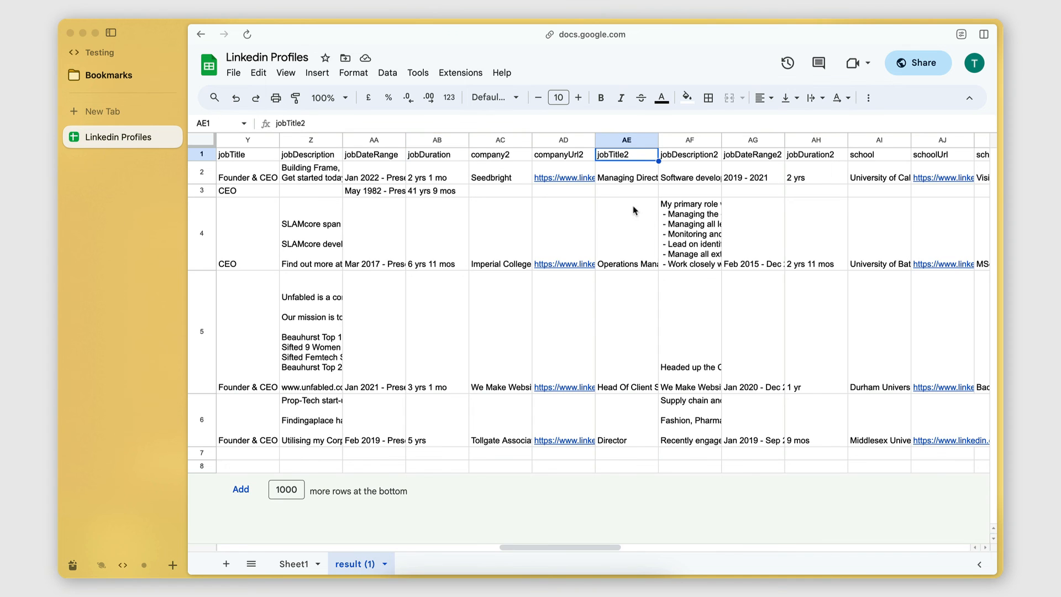
Look through the school, website, skills, endorsement and contact columns, and return to the start of the sheet
scroll(634, 210, "right", 3)
scroll(634, 210, "right", 3)
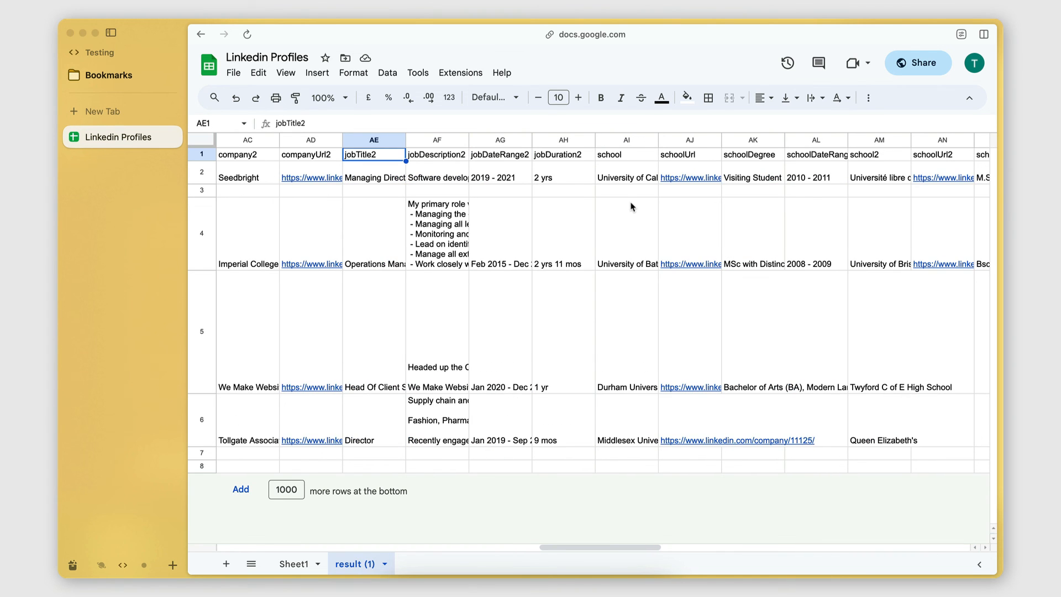
scroll(632, 207, "right", 8)
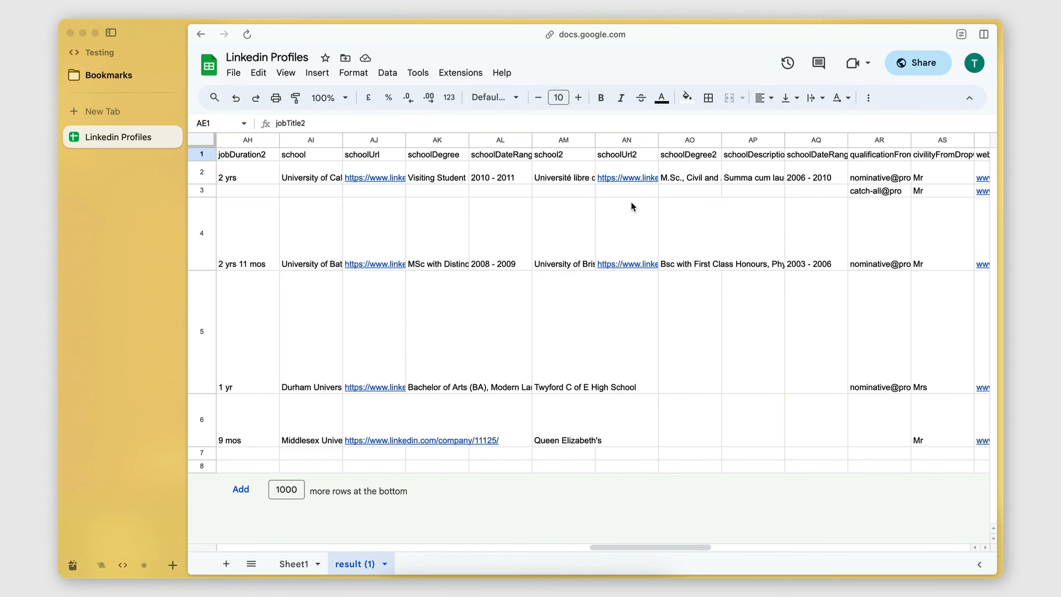
scroll(633, 206, "right", 7)
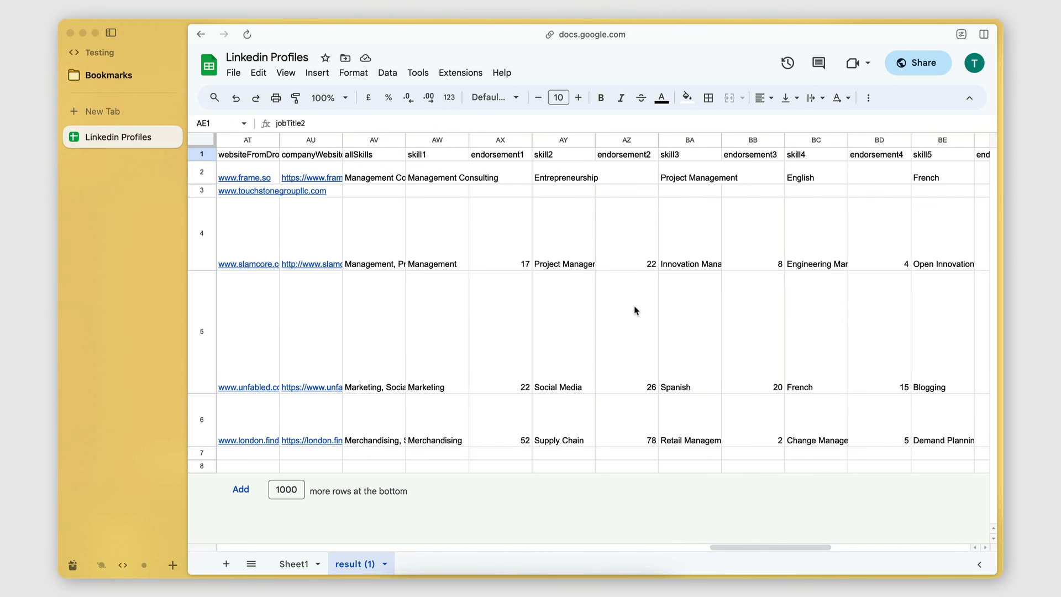
scroll(634, 307, "right", 5)
scroll(634, 311, "right", 3)
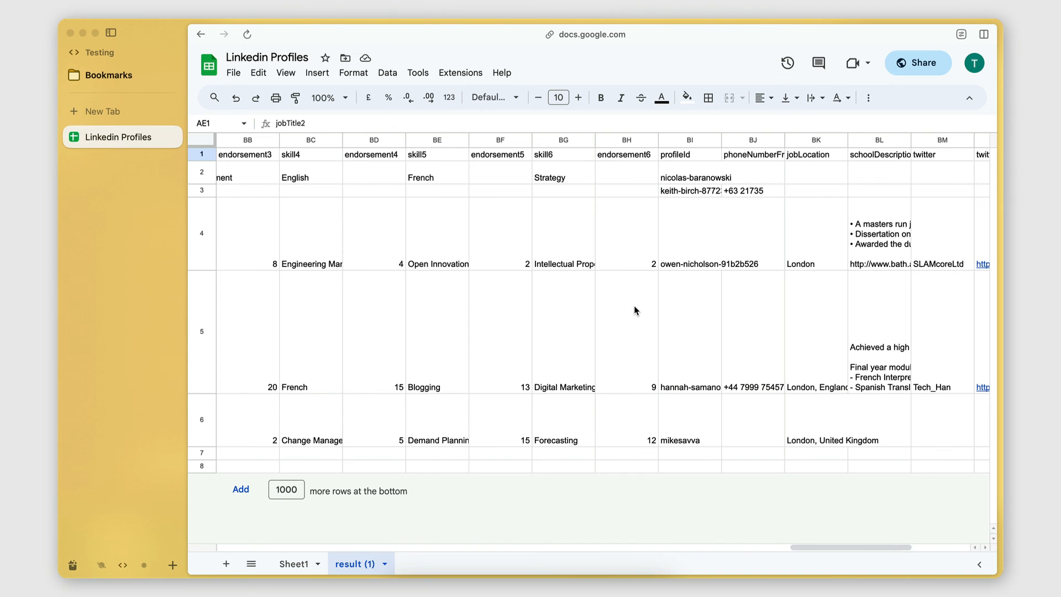
scroll(634, 311, "left", 20)
left_click(479, 466)
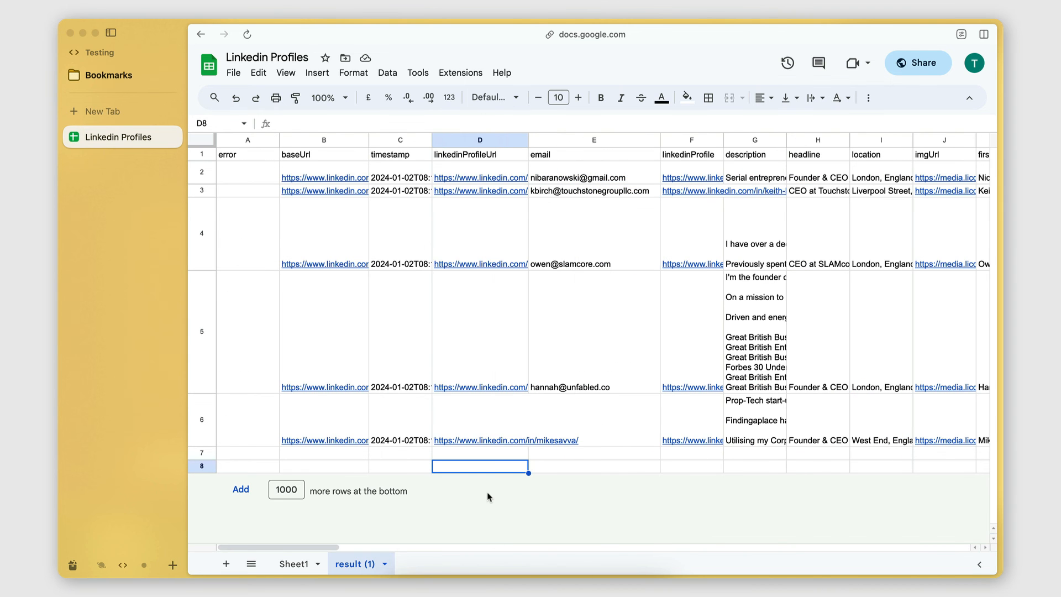